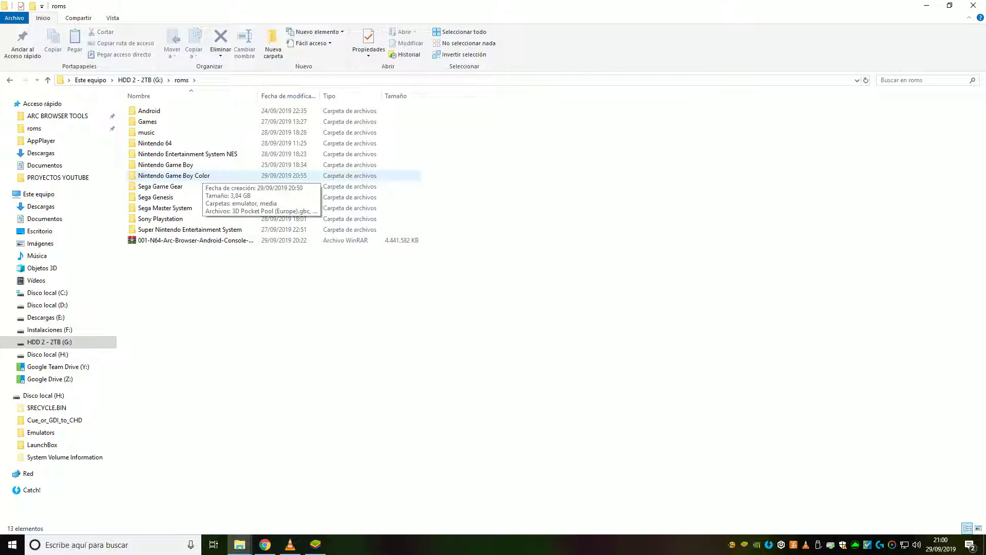
- Look through the ROM files in the Nintendo Game Boy Color folder and the contents of its emulator subfolder
double_click(203, 175)
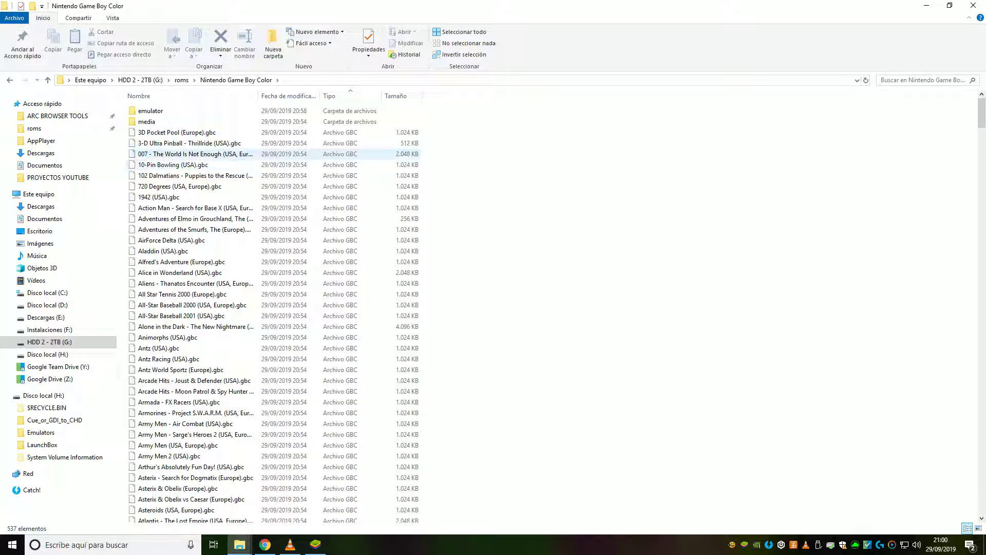
scroll(195, 279, down, 12)
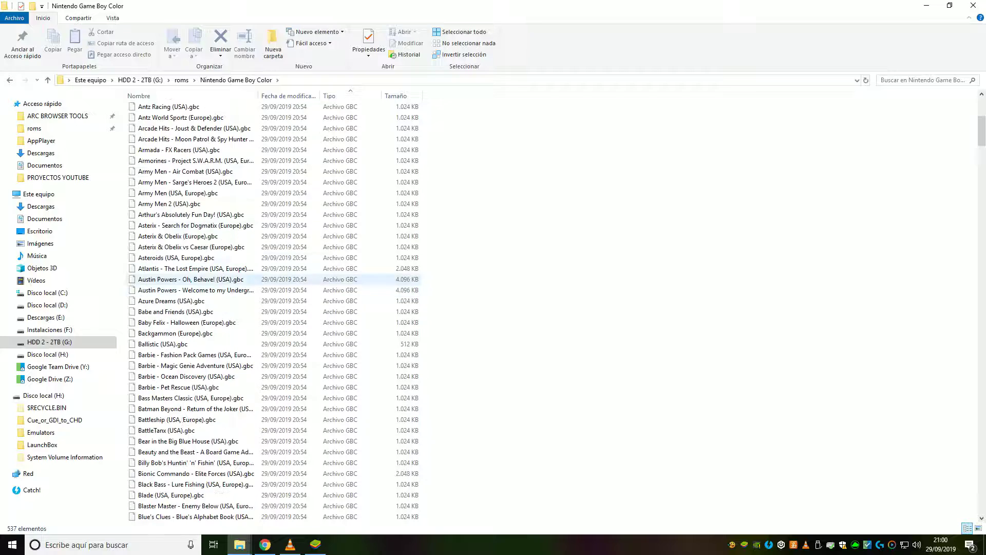
scroll(195, 279, up, 12)
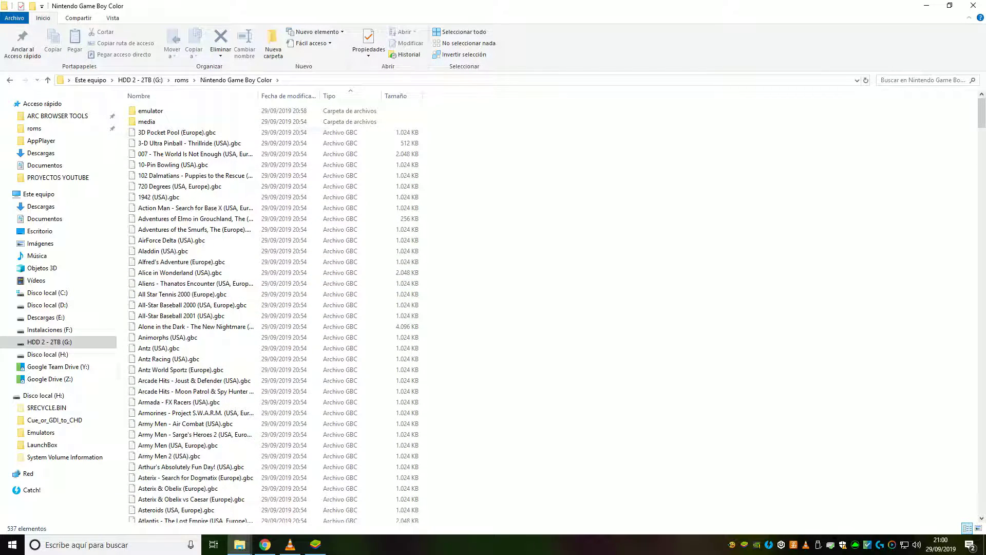
double_click(196, 111)
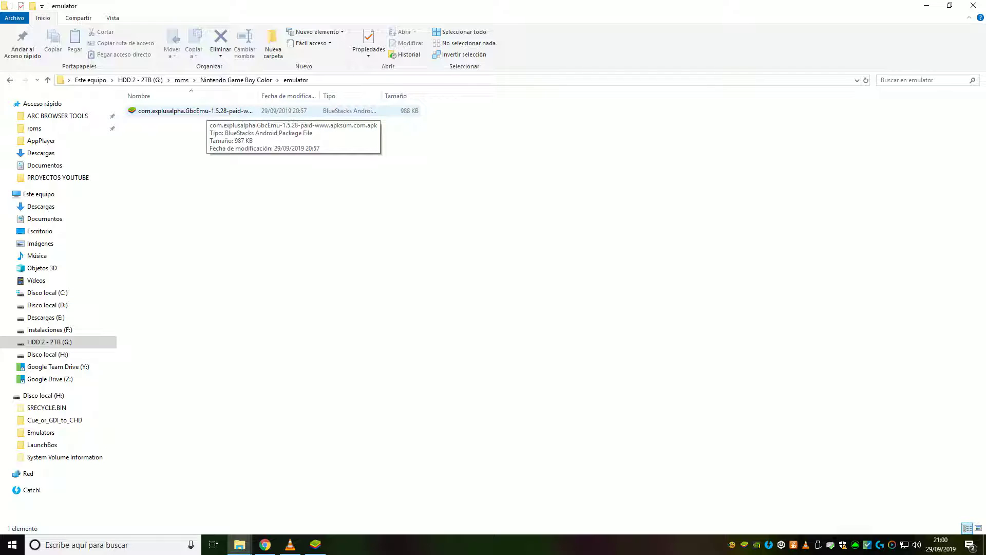
key(BackSpace)
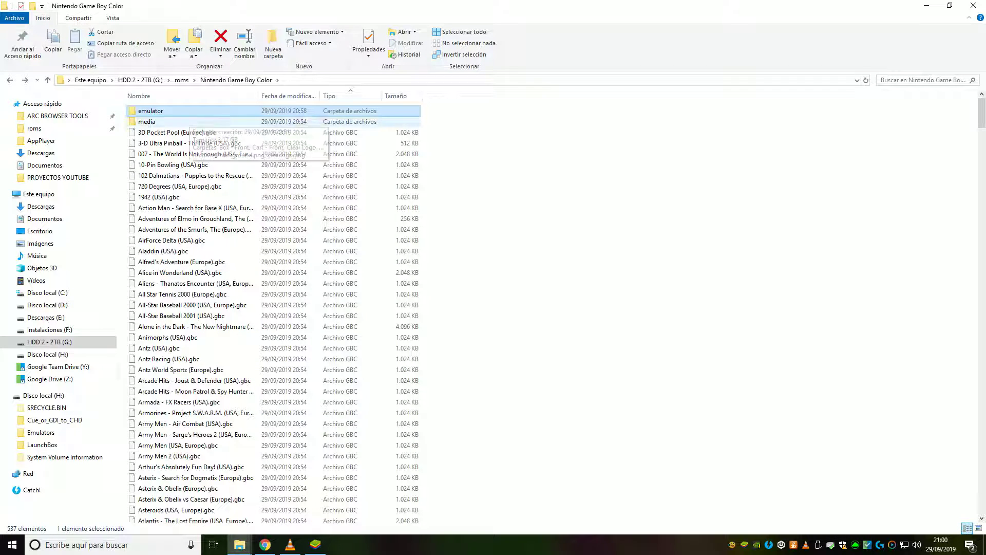
- Open the Box - Front folder inside the media folder and select the 3D Pocket Pool-01.jpg cover
double_click(187, 122)
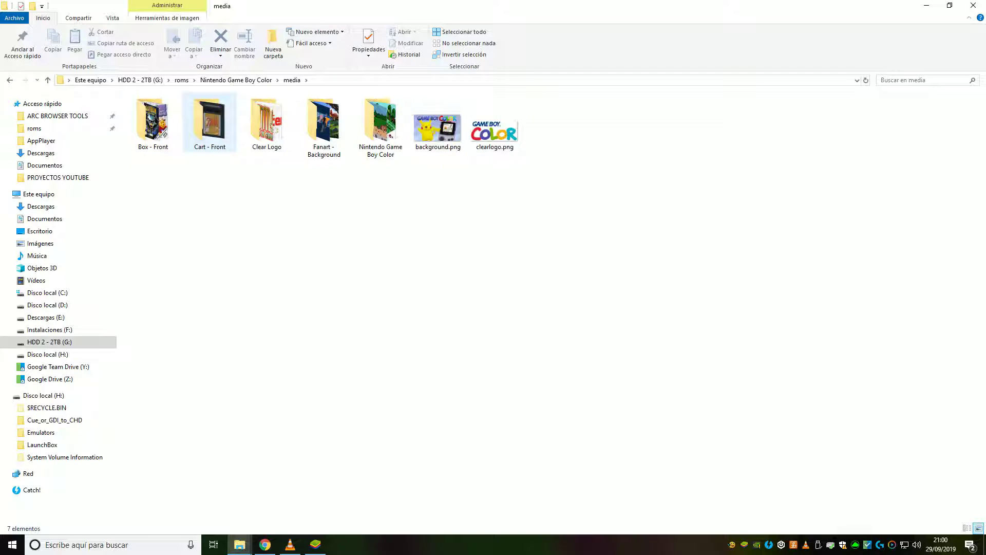
double_click(153, 122)
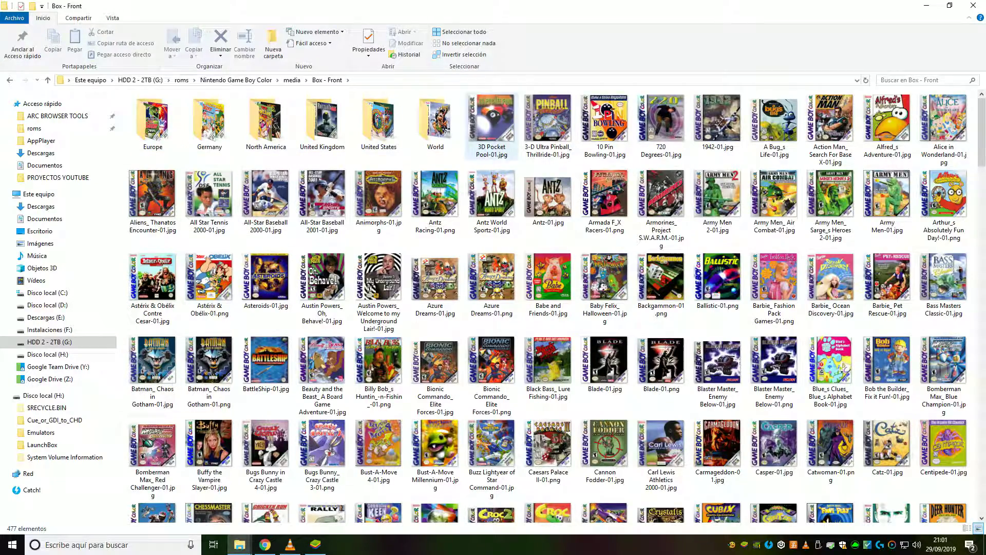
click(492, 125)
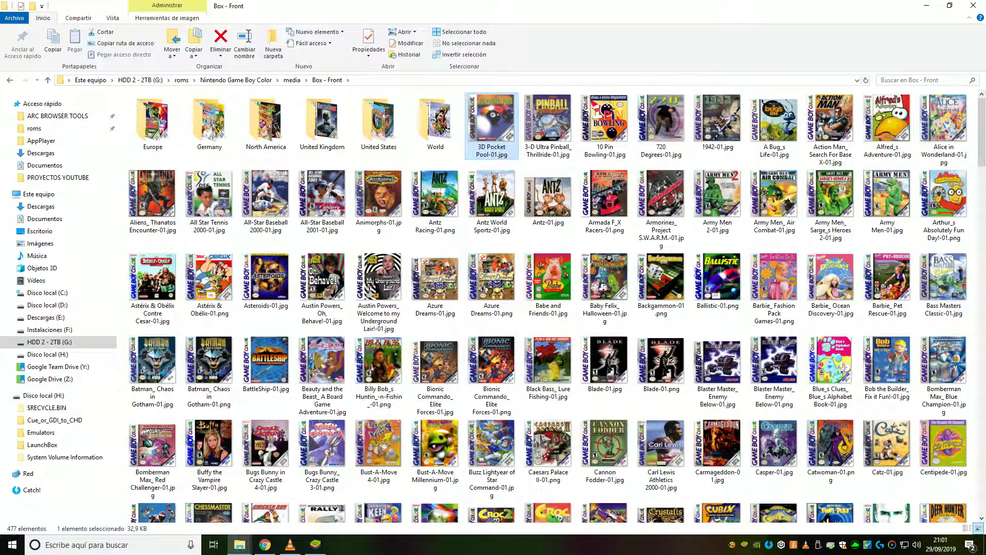
- Sort the contents of Box - Front by size
right_click(451, 164)
mouse_move(484, 182)
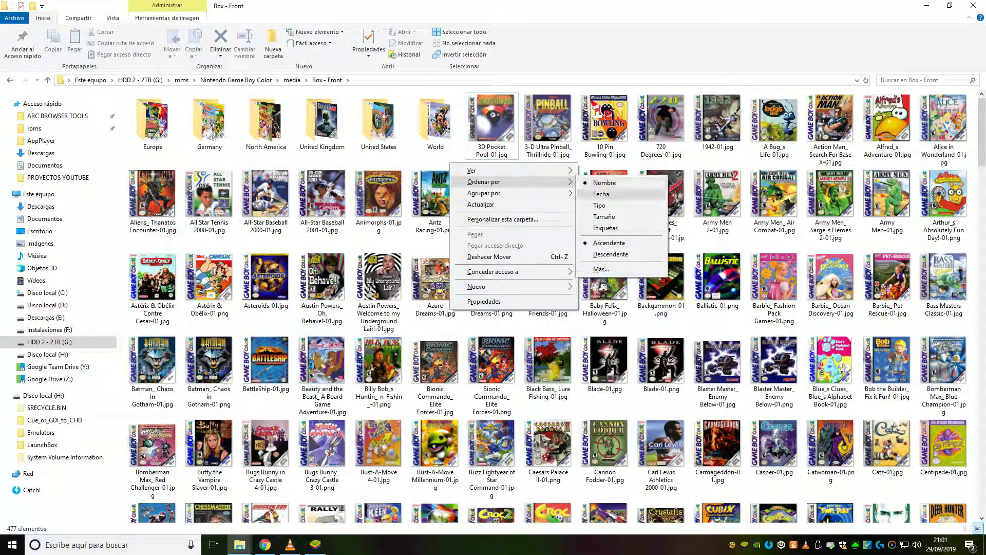
click(605, 217)
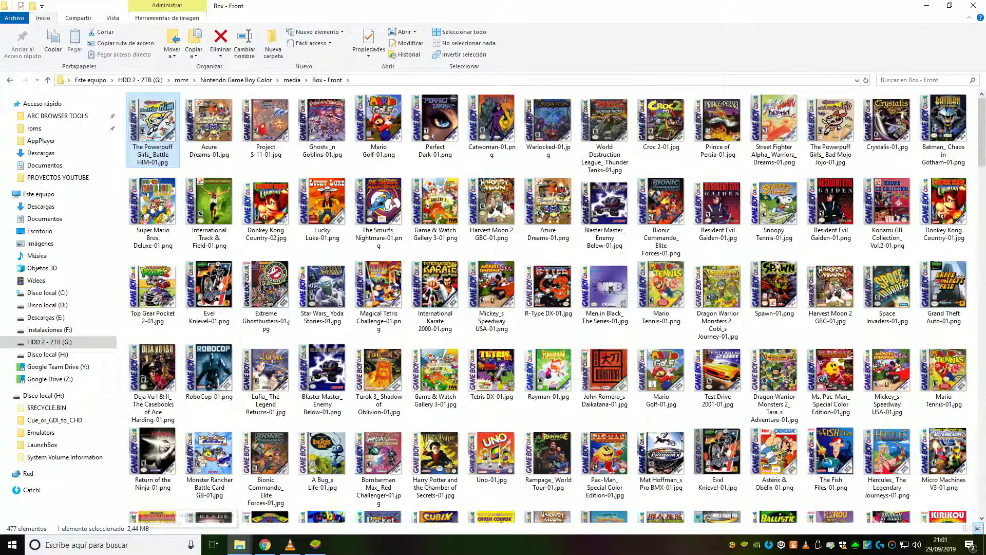
- Sort the contents of Box - Front by type
right_click(250, 171)
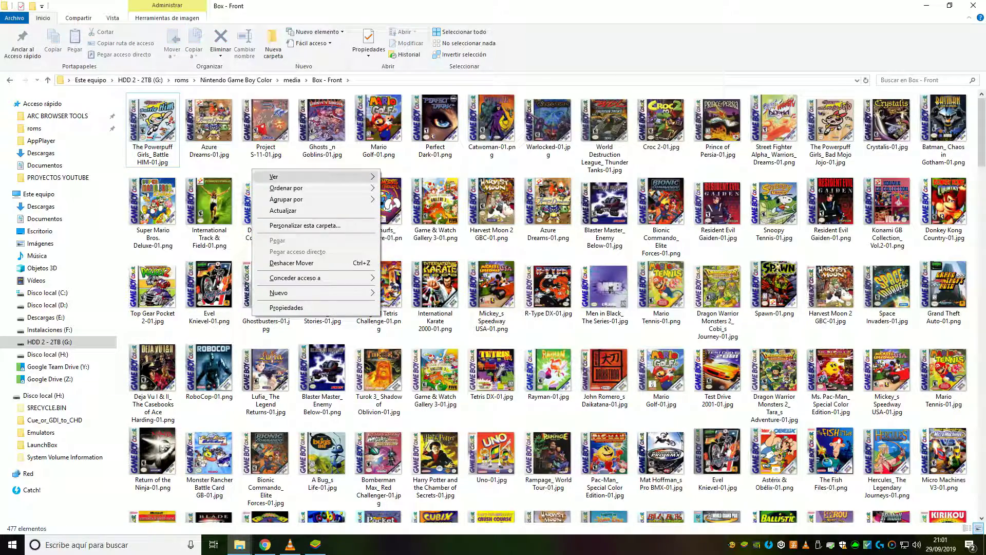
mouse_move(288, 177)
click(406, 189)
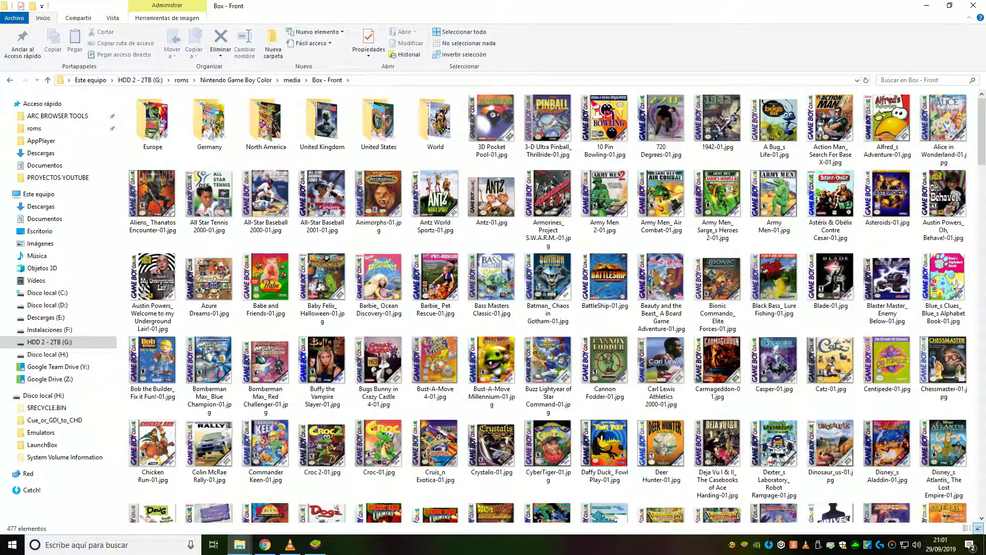
- Search Box - Front and its subfolders for JPG files and cut all the results
click(923, 80)
text(.JPG)
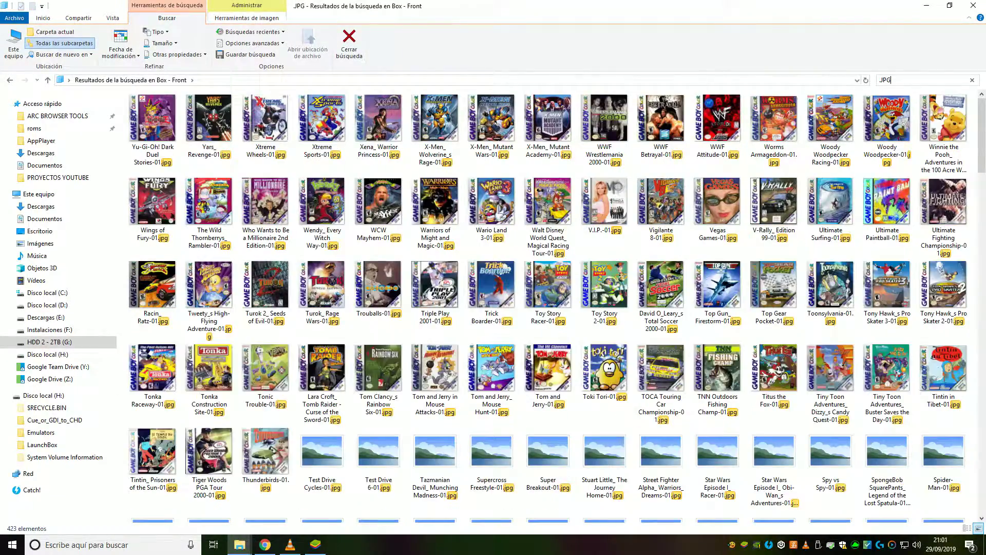
click(153, 131)
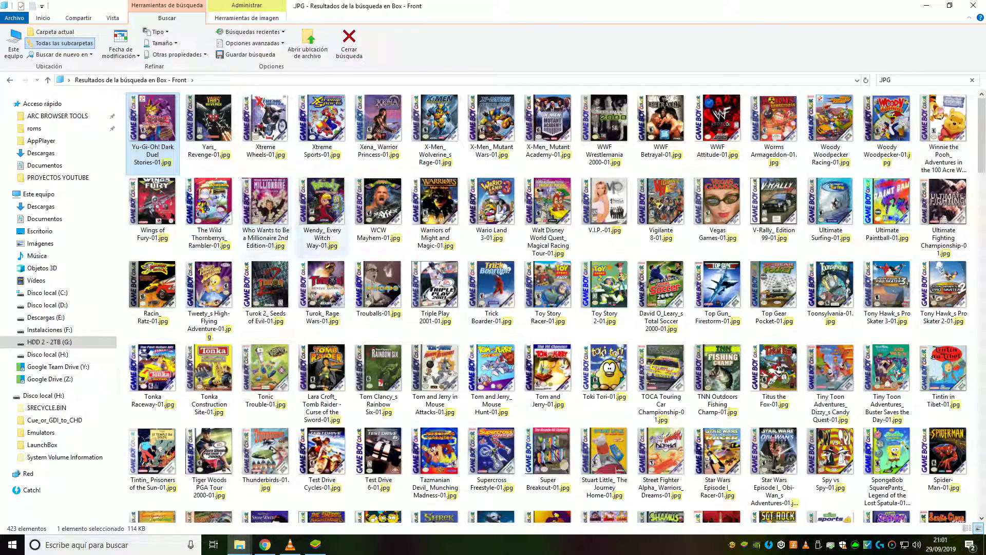
key(ctrl+a)
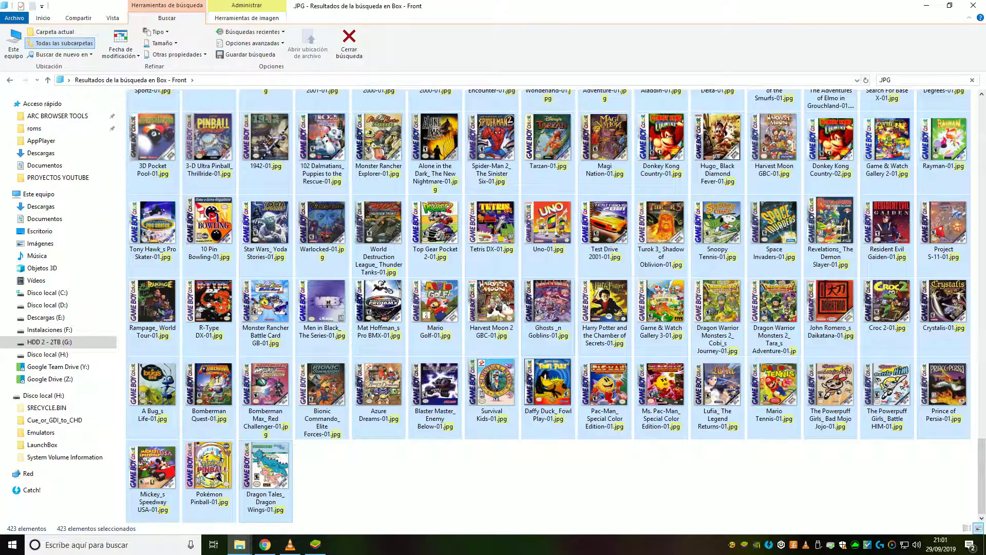
key(ctrl+x)
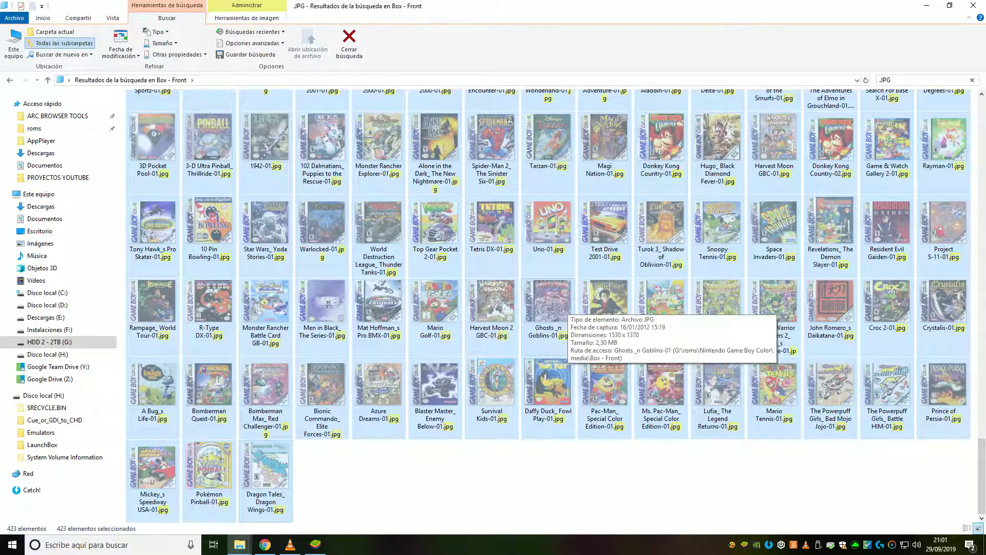
- Paste the cut JPG covers directly into Box - Front, skipping the files that are already there
key(BackSpace)
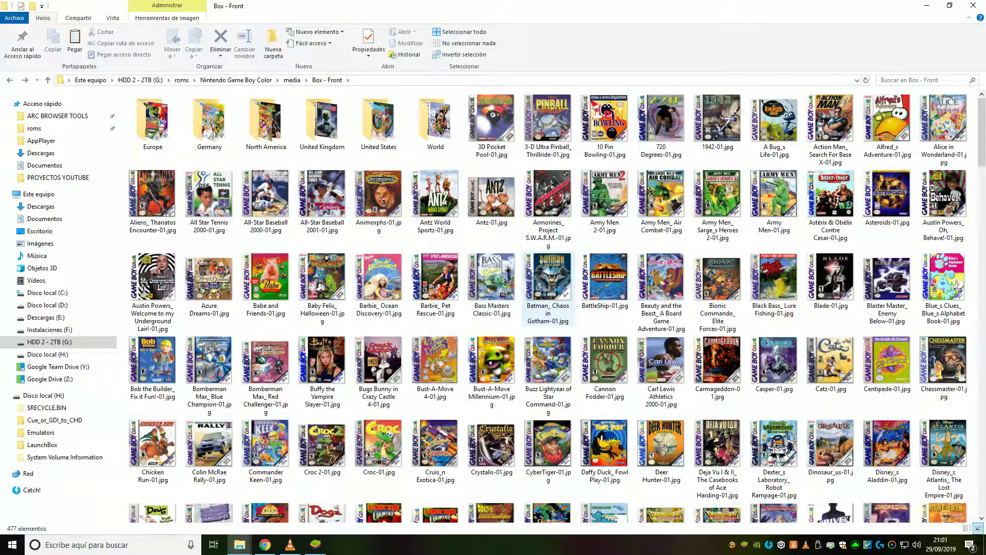
key(ctrl+v)
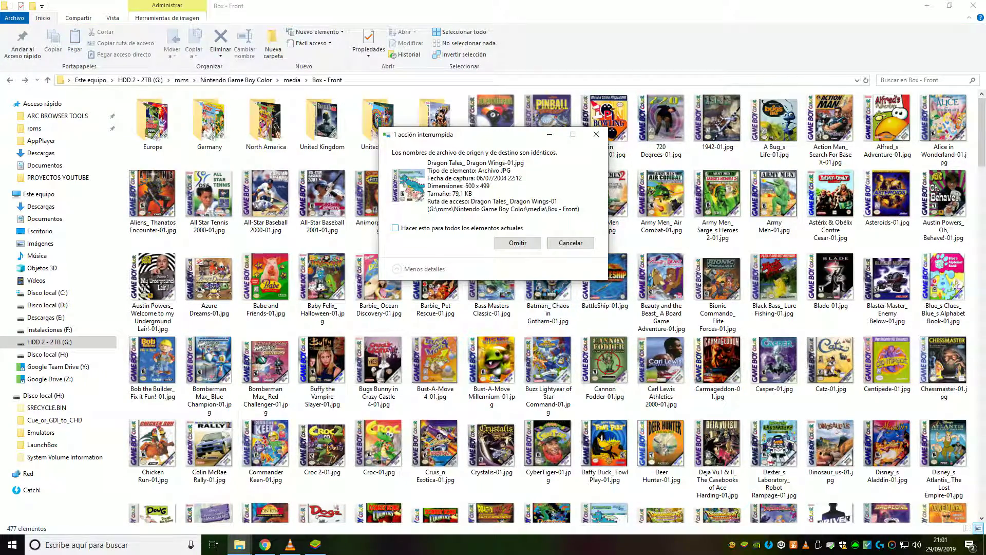
key(Return)
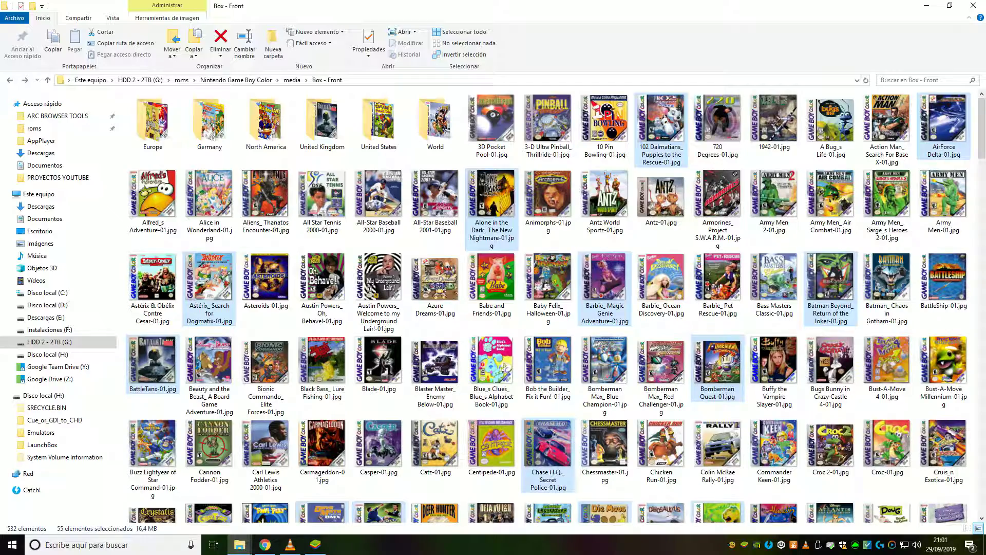
- Search Box - Front and its subfolders for .PNG files and select all the results for moving
click(924, 80)
text(.PNG)
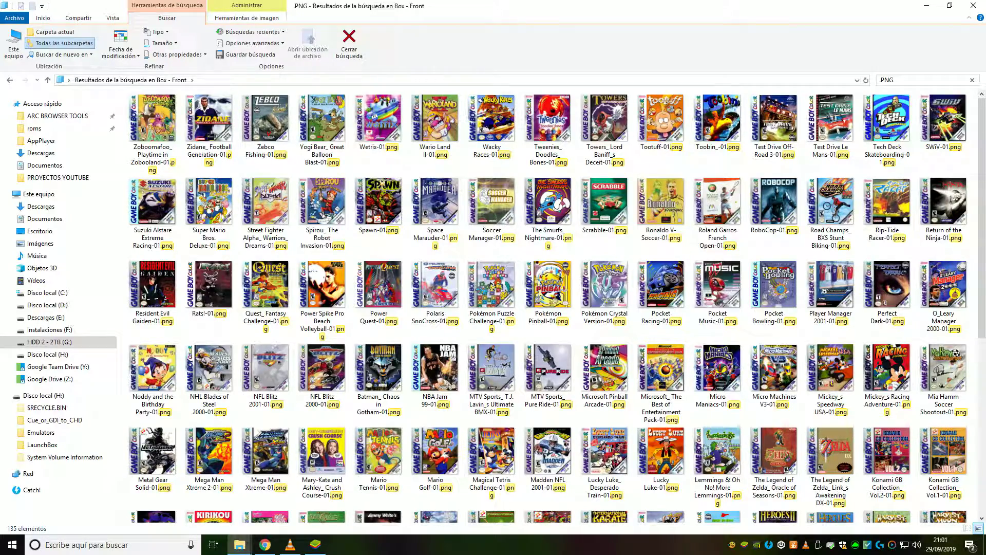
click(170, 165)
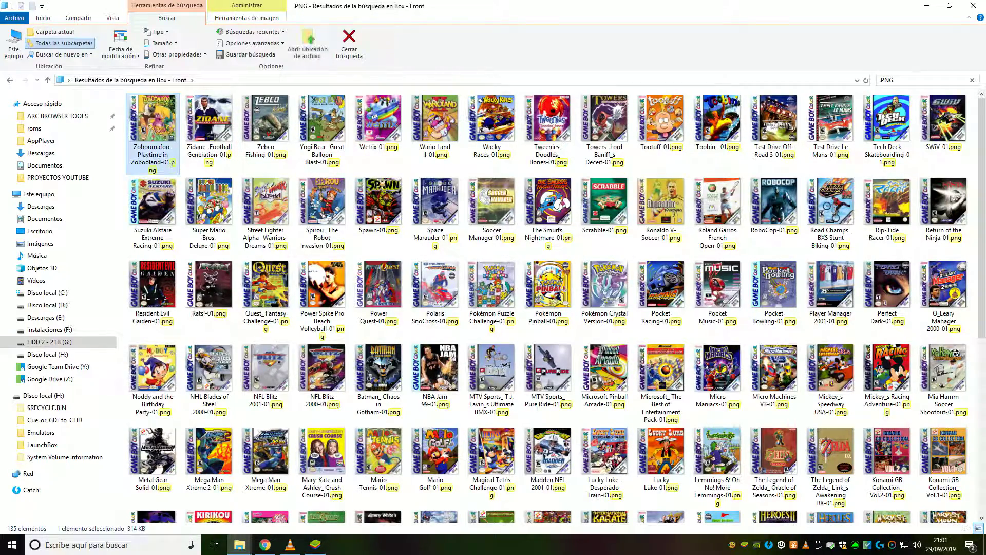
key(shift+End)
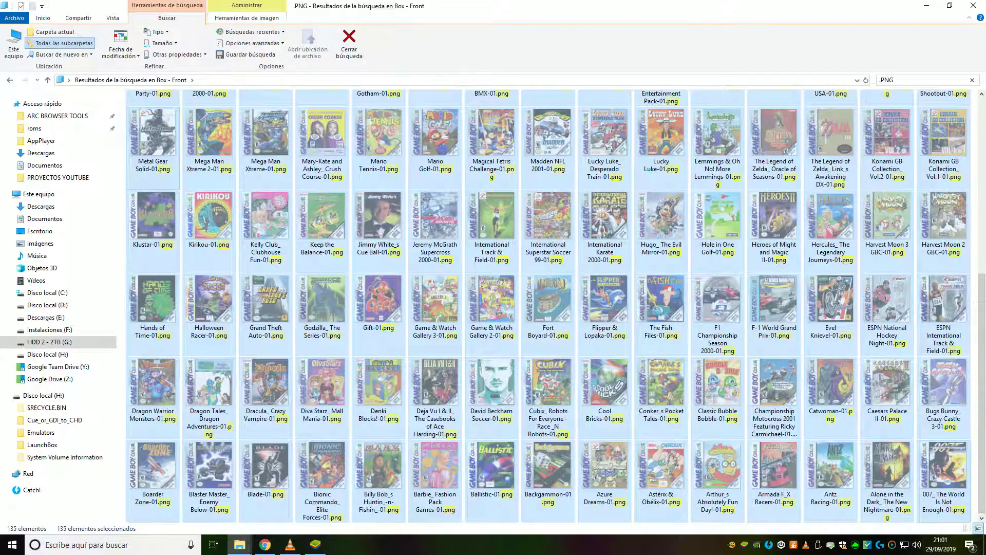
- Move the PNG covers directly into Box - Front, skipping the files that are already there
key(BackSpace)
key(ctrl+v)
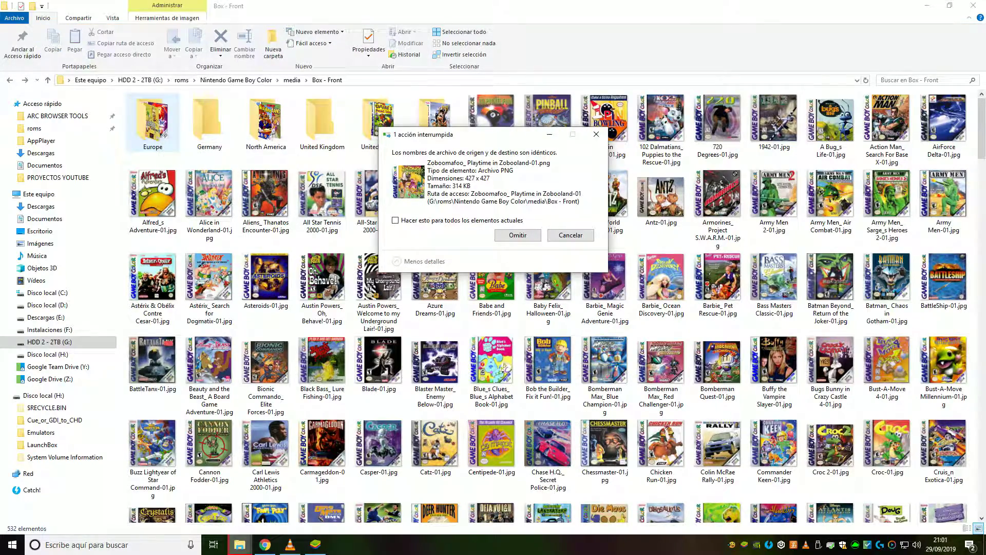
key(Return)
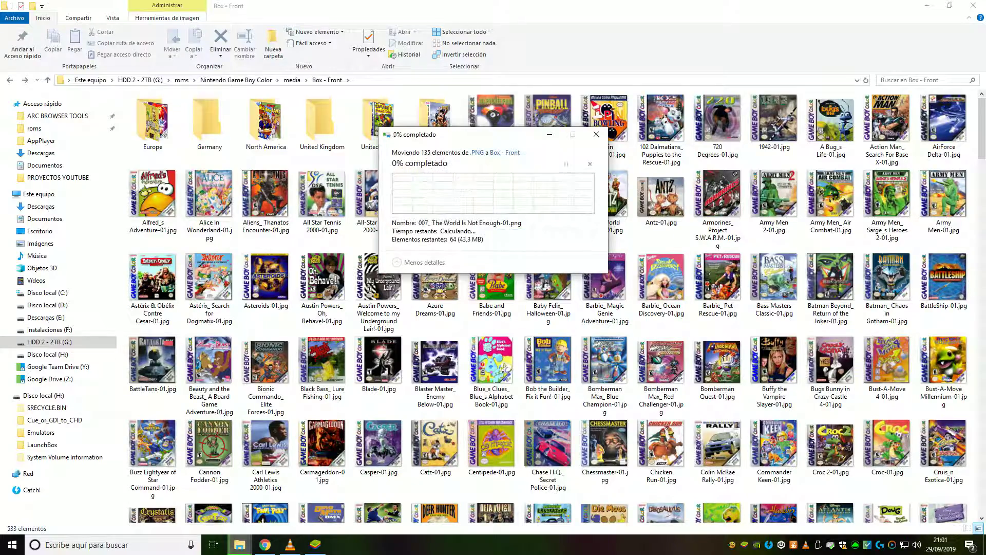
- Refresh Box - Front and permanently delete its six region folders, Europe, Germany, North America, United Kingdom, United States and World
scroll(436, 285, up, 20)
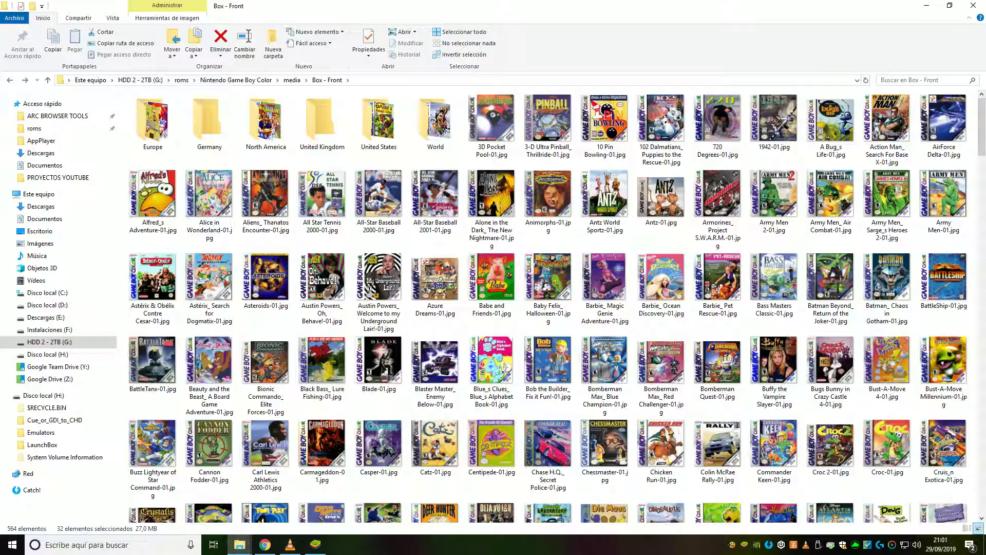
right_click(343, 156)
click(373, 202)
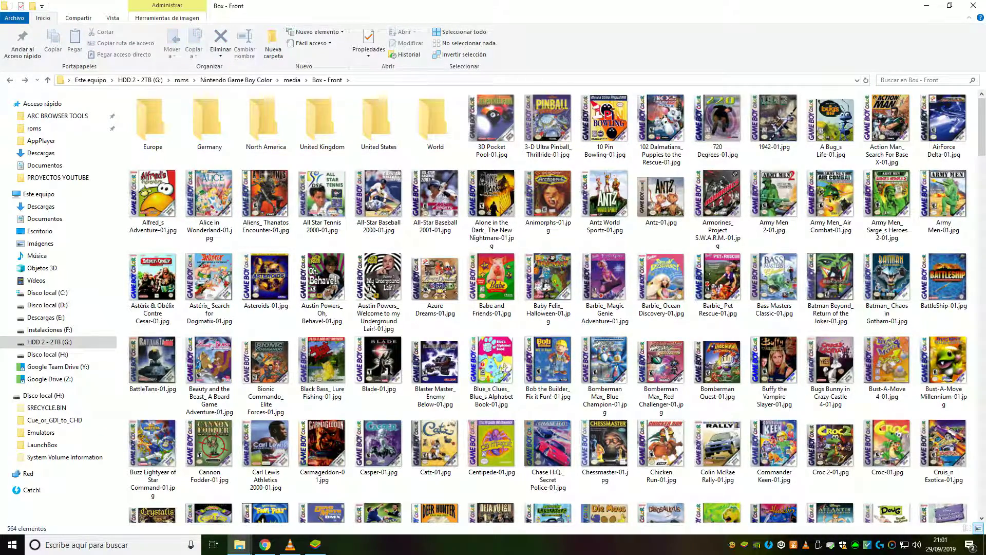
drag(370, 155, 128, 149)
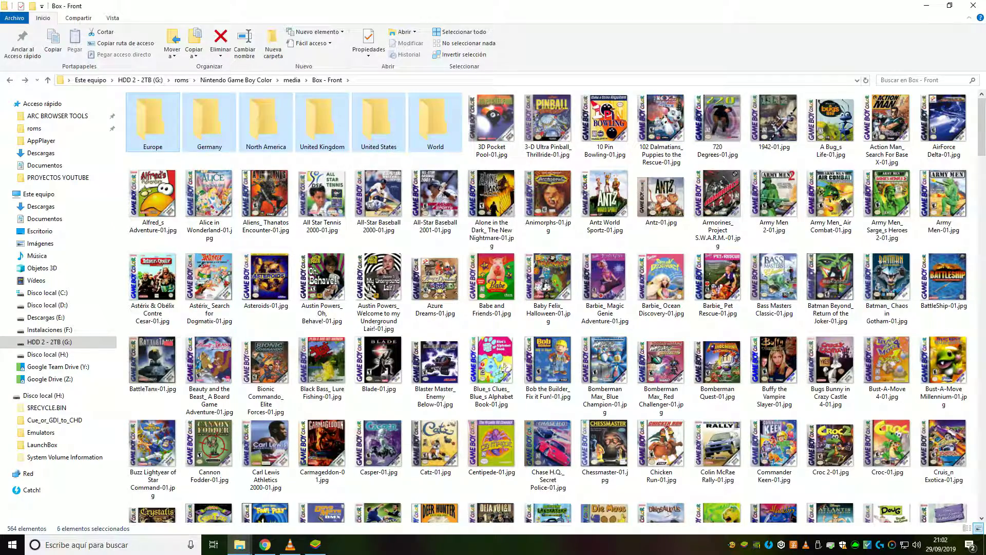
key(shift+Delete)
key(Return)
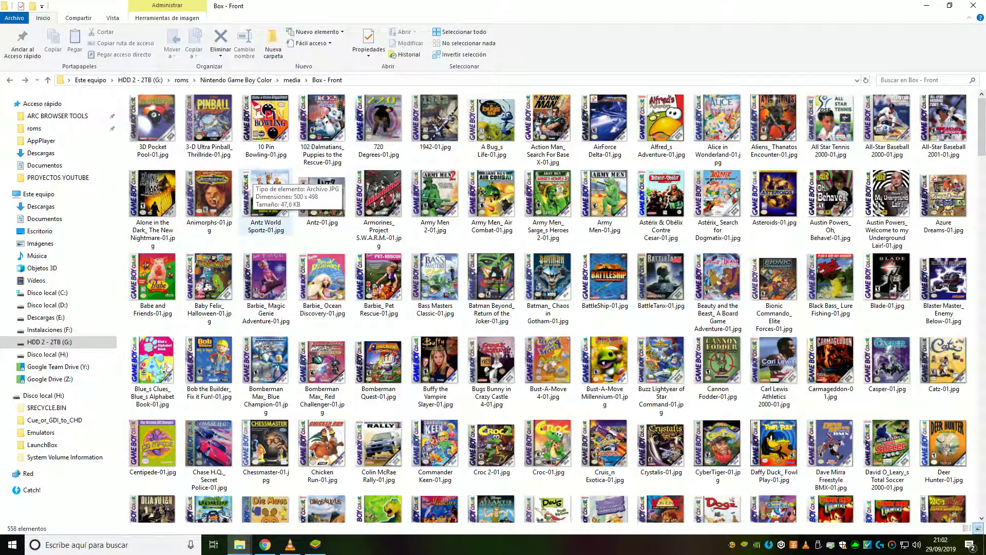
- Group the cover images in Box - Front by type
right_click(347, 244)
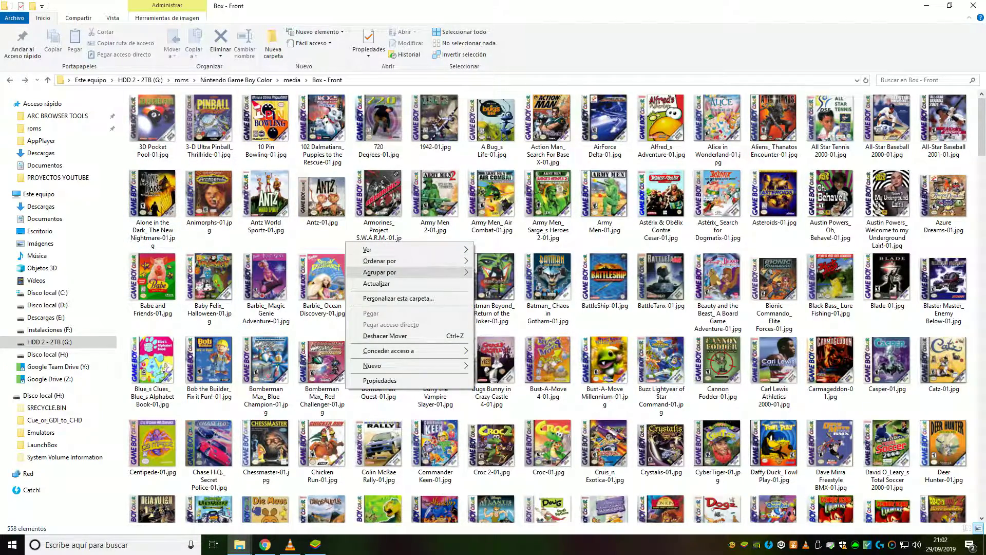
mouse_move(380, 272)
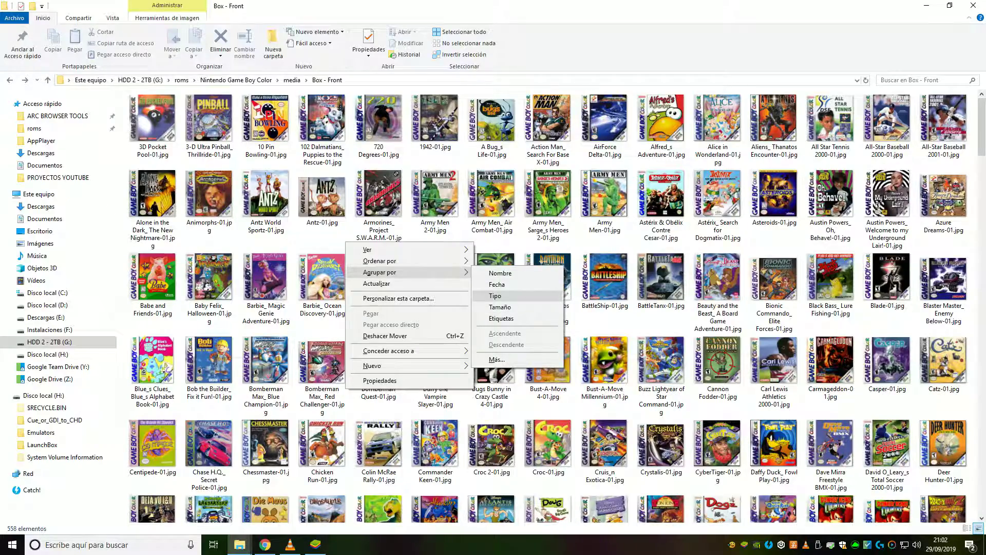
click(495, 296)
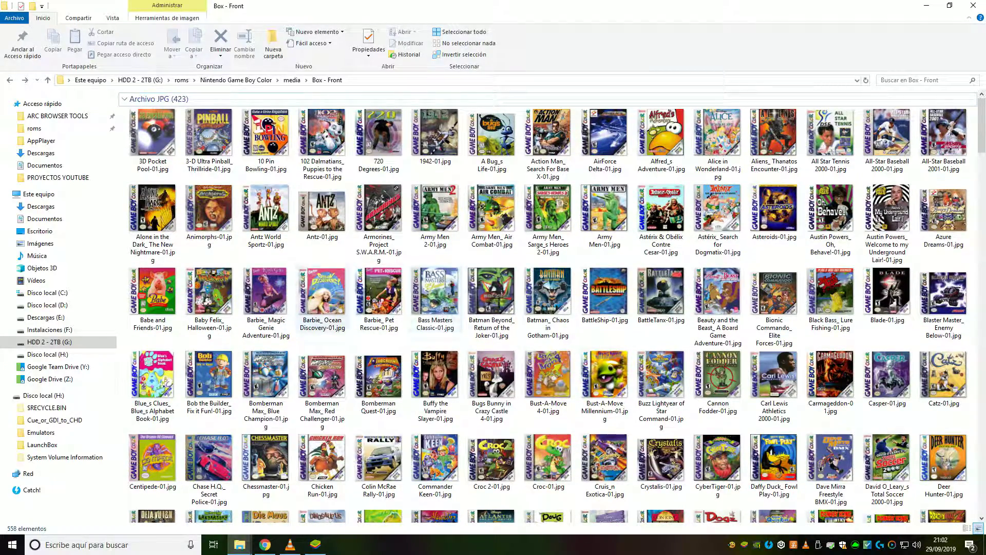
- Select all the covers in the JPG group, from Yu-Gi-Oh! Dark Duel Stories back to 3D Pocket Pool
scroll(210, 237, down, 15)
scroll(210, 236, down, 15)
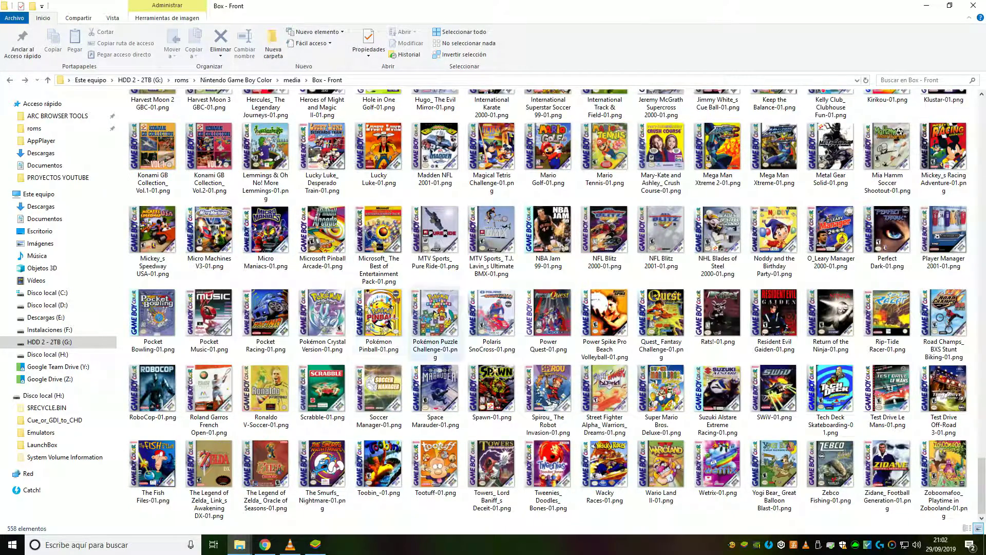
scroll(663, 401, up, 10)
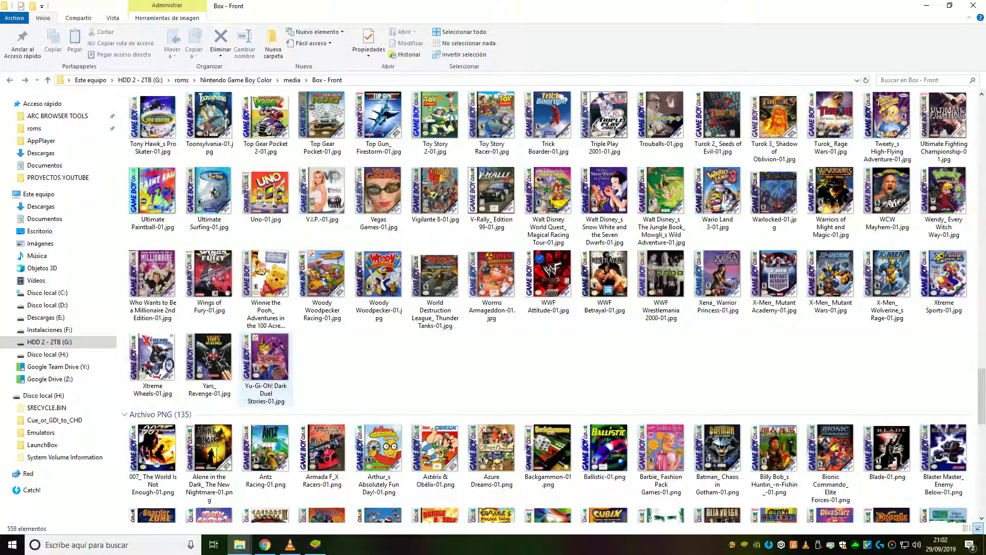
click(266, 367)
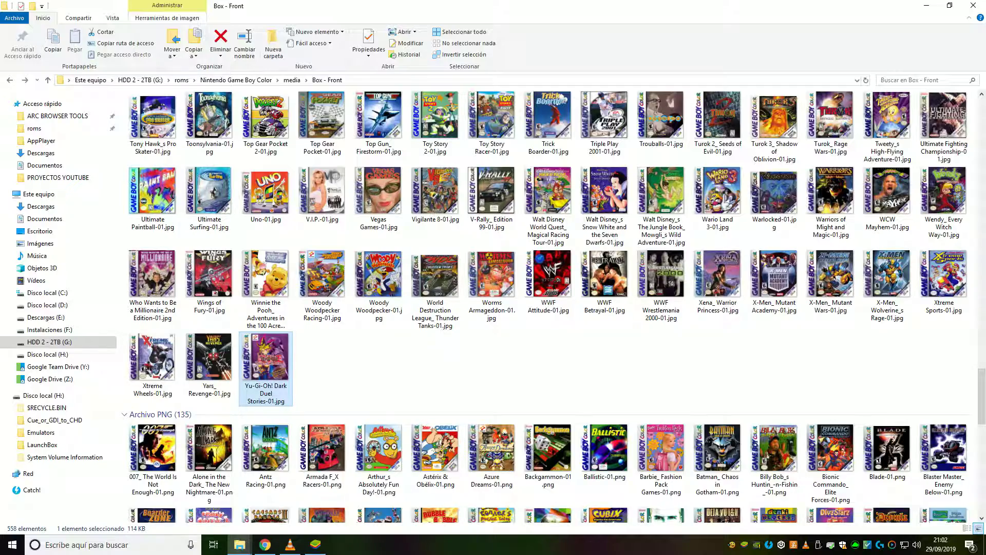
key(shift+Home)
- Switch to the ARC BROWSER TOOLS folder and launch FSResizer.exe from the inner FSResizer43 folder
click(240, 545)
click(295, 501)
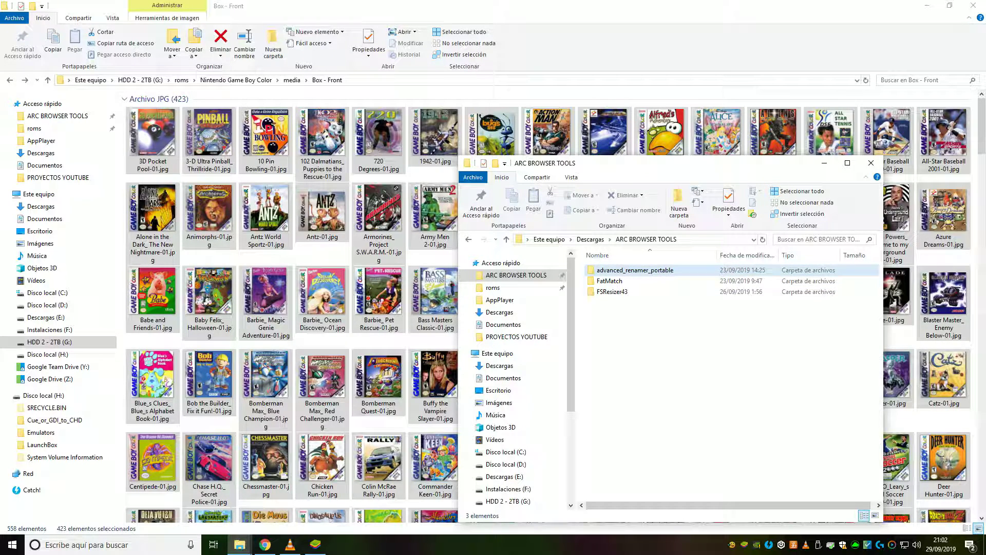
double_click(612, 291)
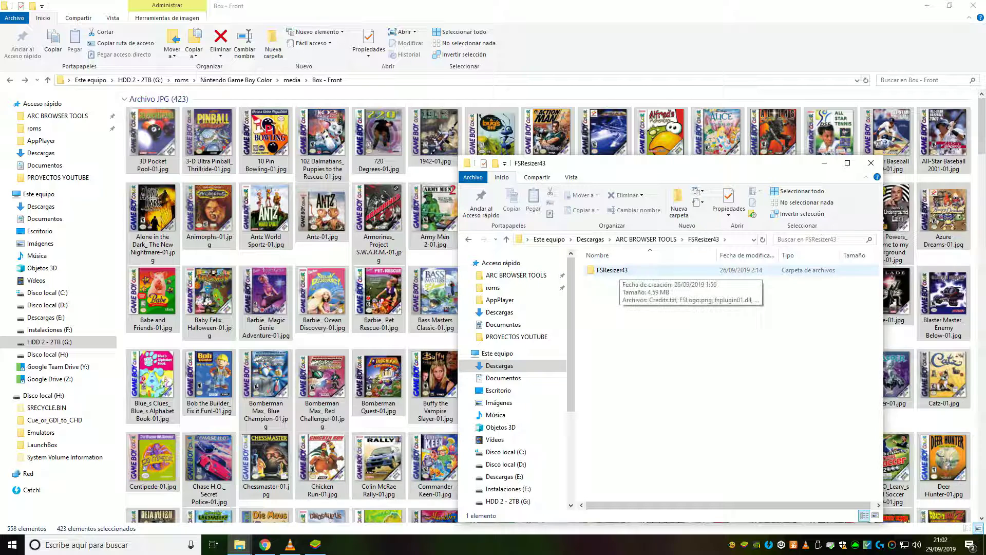
double_click(613, 270)
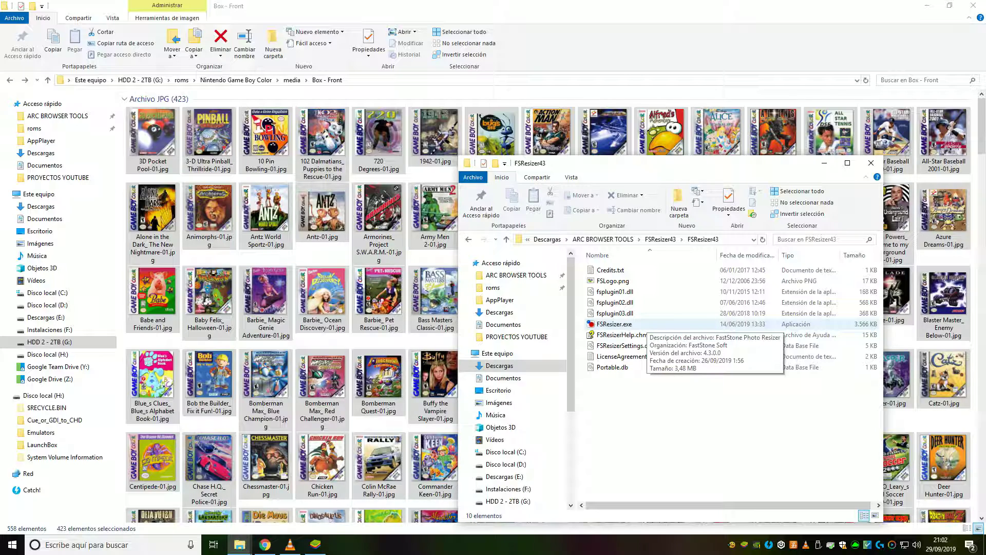
double_click(617, 324)
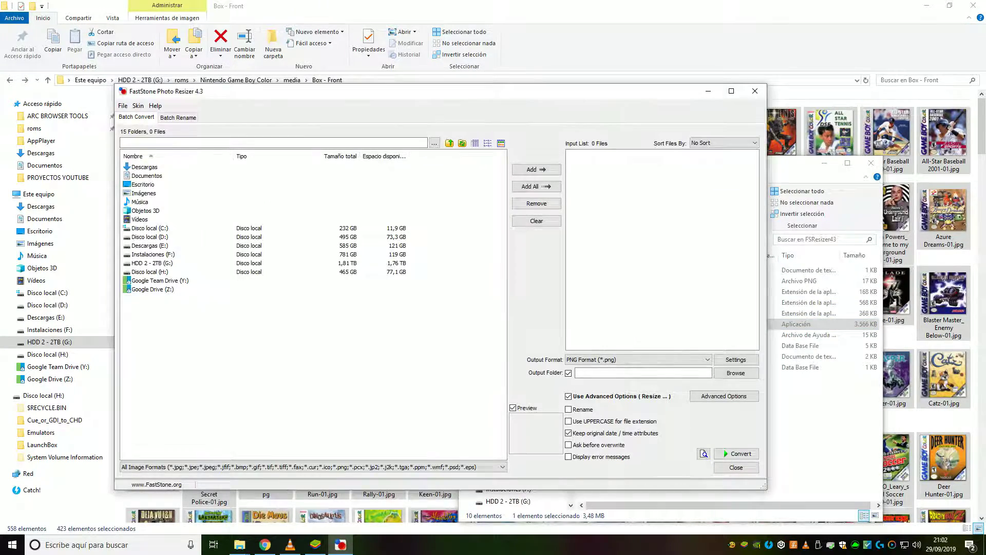
- Add the selected JPG covers to the Photo Resizer input list and disable the separate output folder
drag(360, 91, 594, 193)
drag(323, 133, 873, 349)
drag(771, 196, 458, 156)
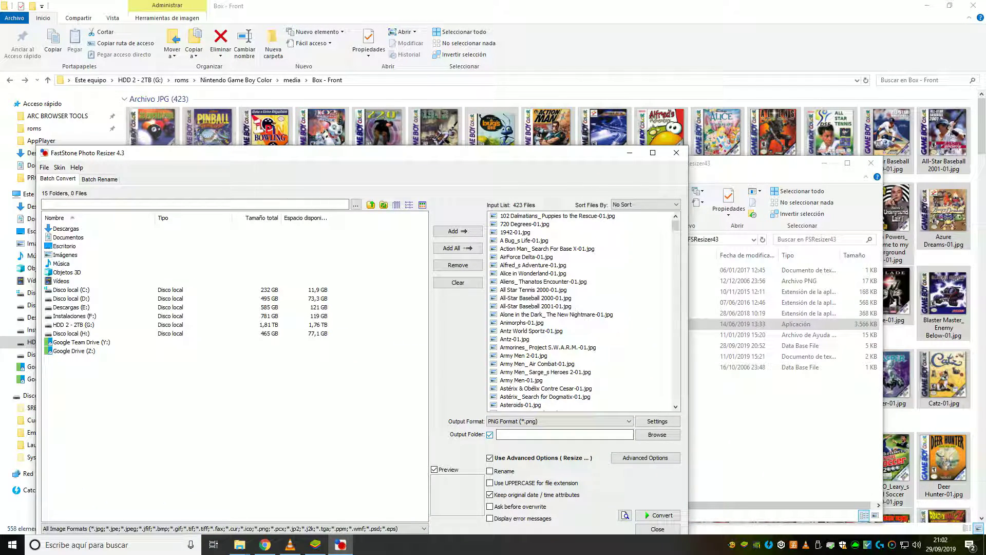
click(489, 435)
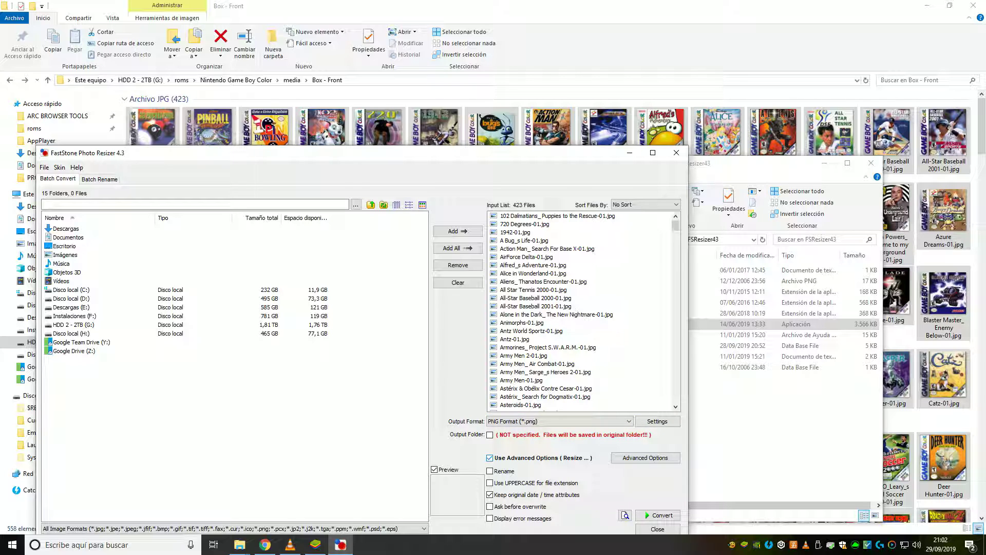
drag(523, 157, 770, 112)
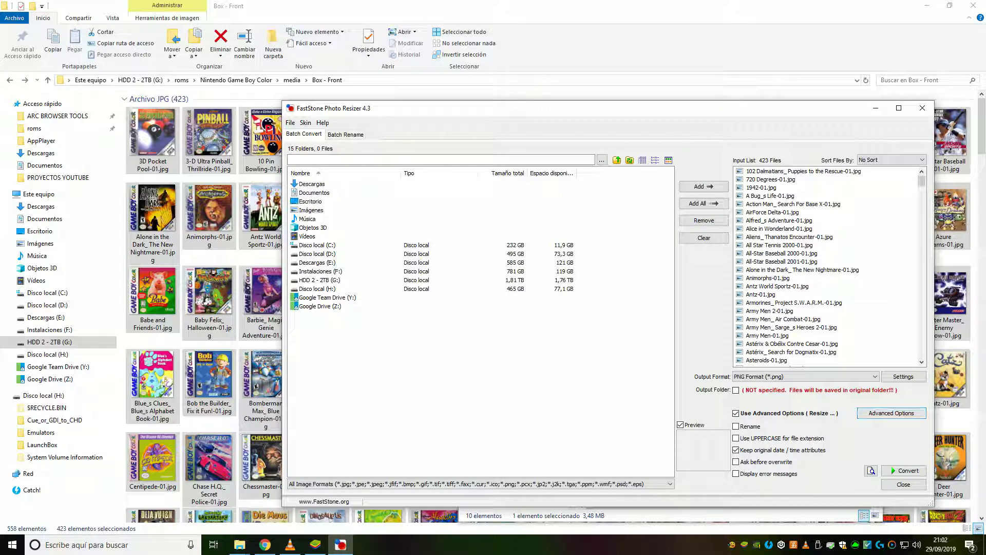
- Set the one-side resize to a width of exactly 350 pixels and convert the listed JPG covers to PNG
click(891, 412)
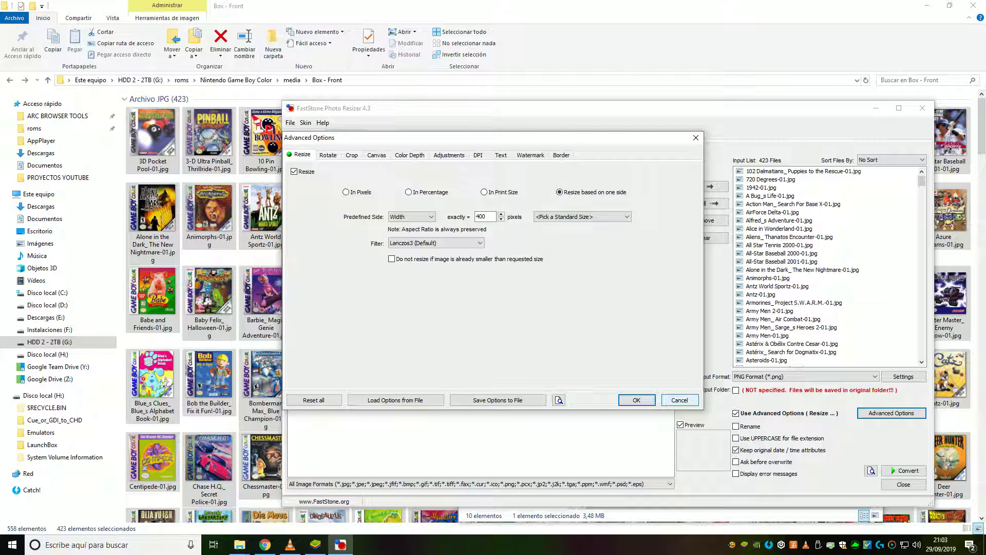
click(478, 216)
double_click(477, 216)
text(350)
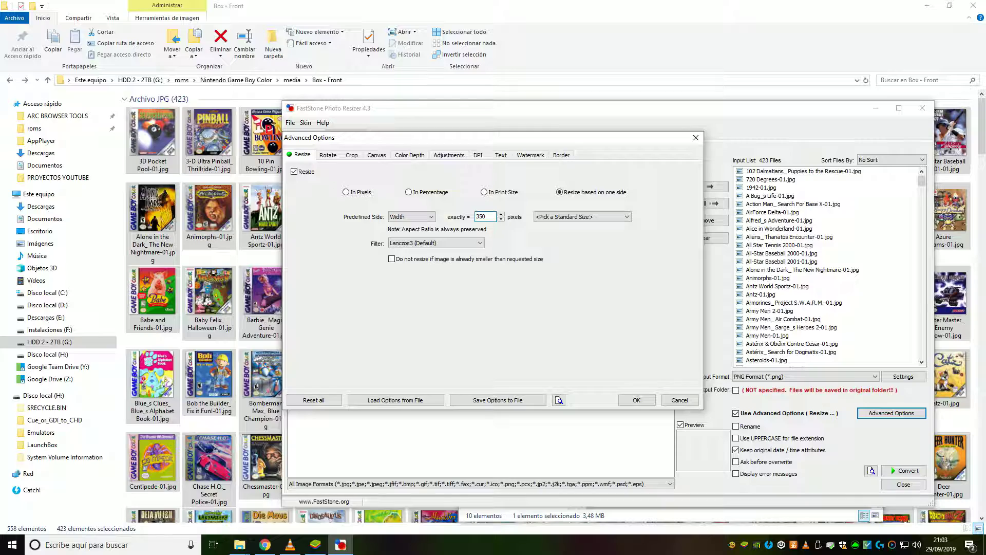
click(636, 400)
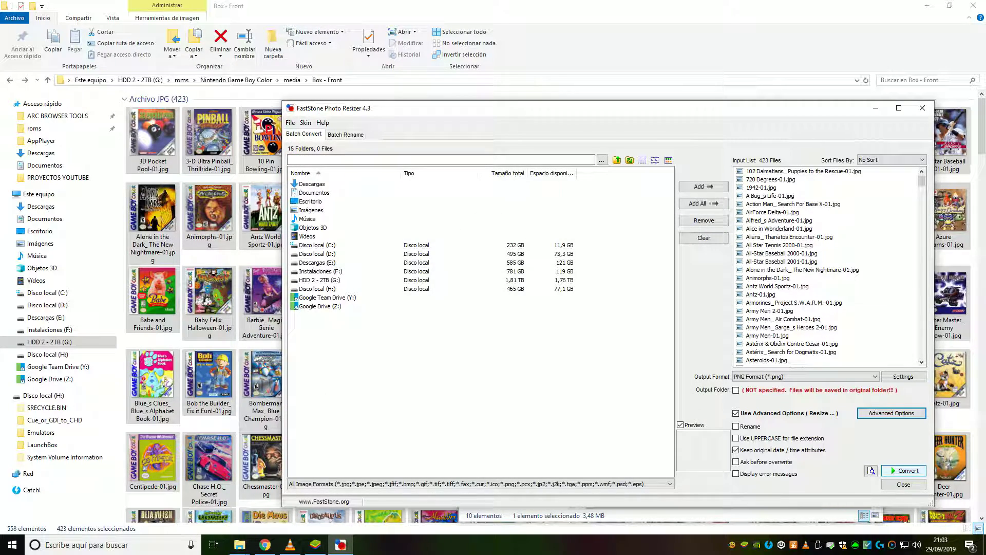
click(904, 471)
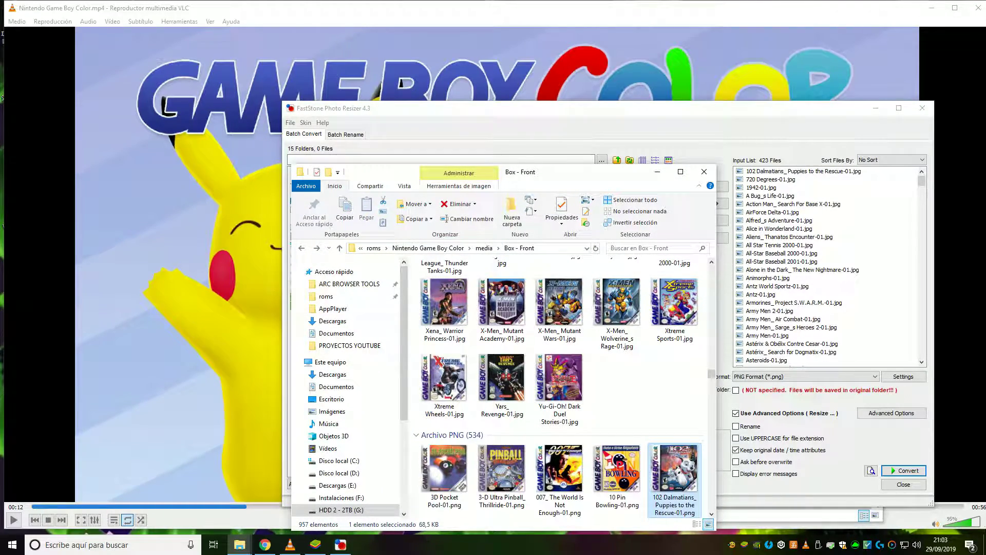
- Find all .jpg files in Box - Front, permanently delete them, and return to the folder's remaining PNG covers
click(680, 171)
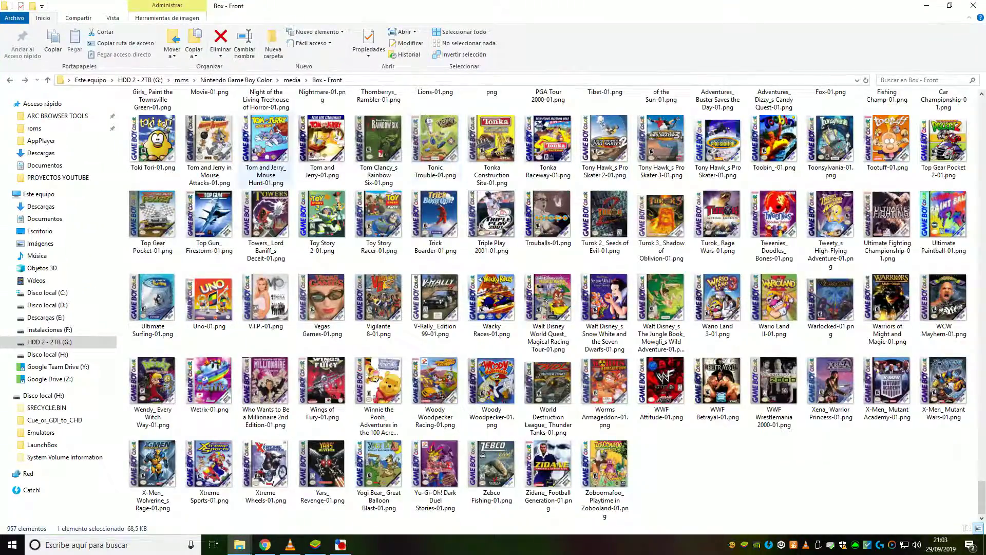
scroll(323, 288, up, 10)
scroll(557, 307, up, 20)
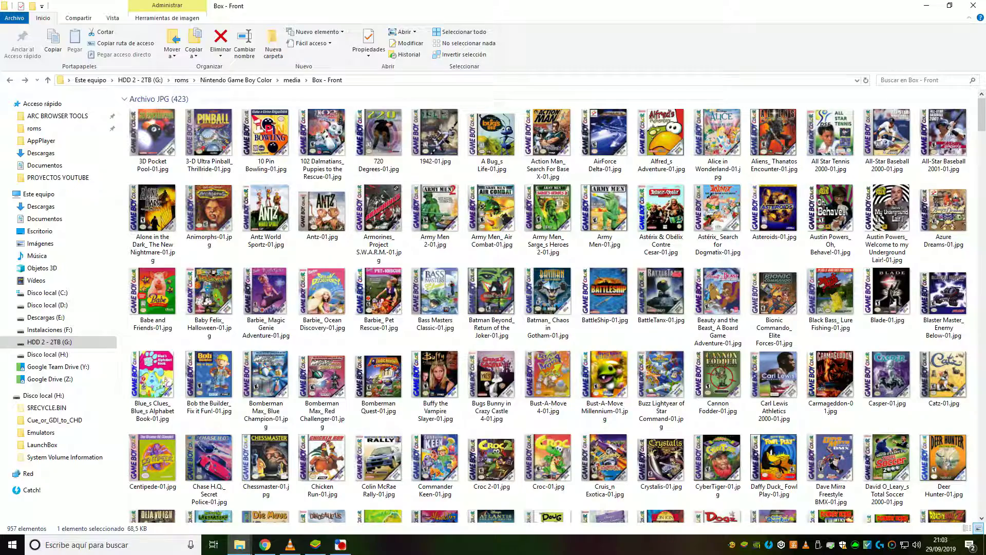
click(923, 80)
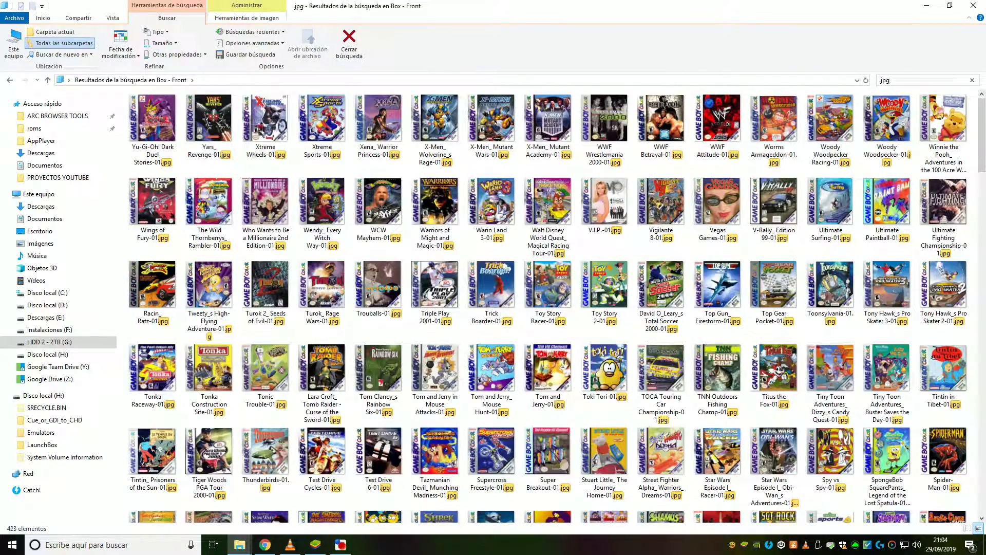
click(152, 129)
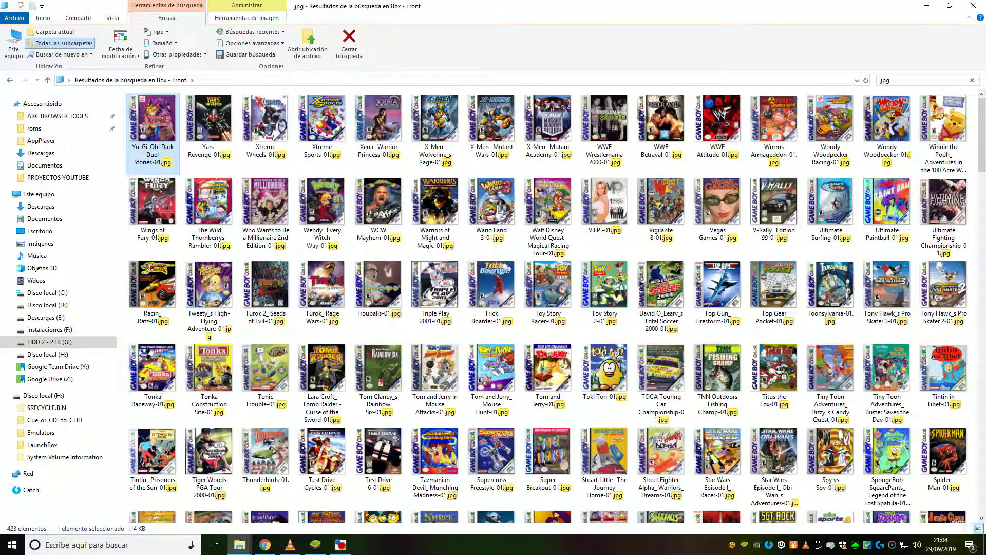
key(ctrl+a)
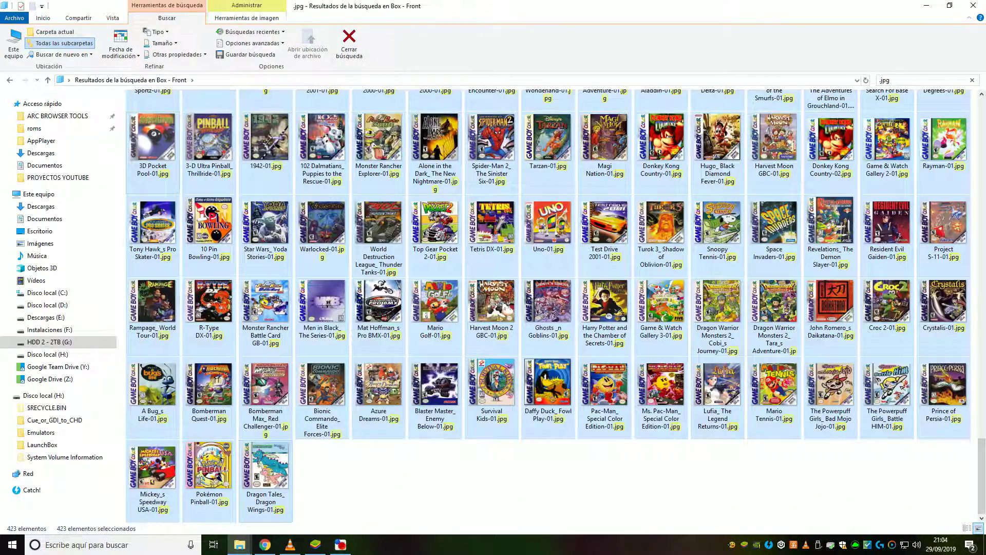
key(Delete)
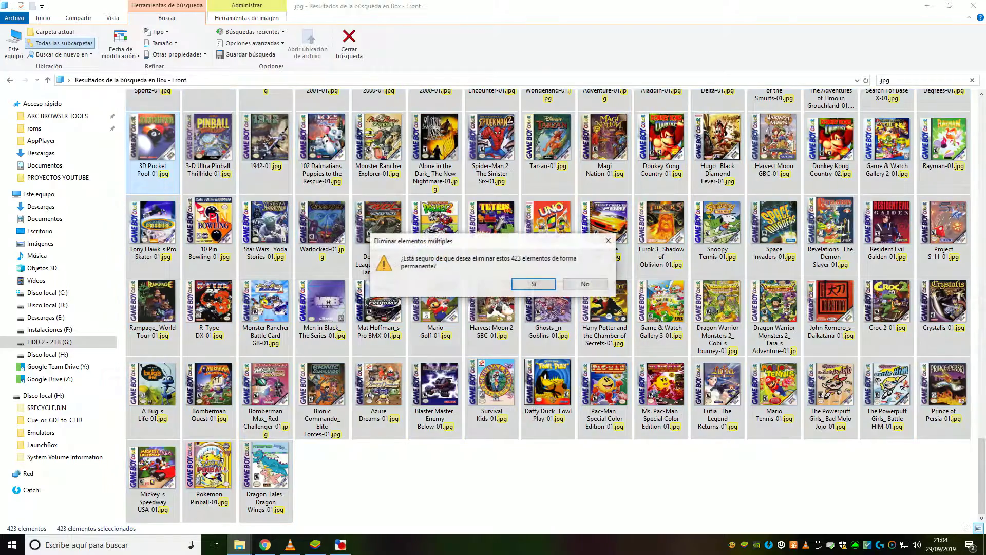
key(Return)
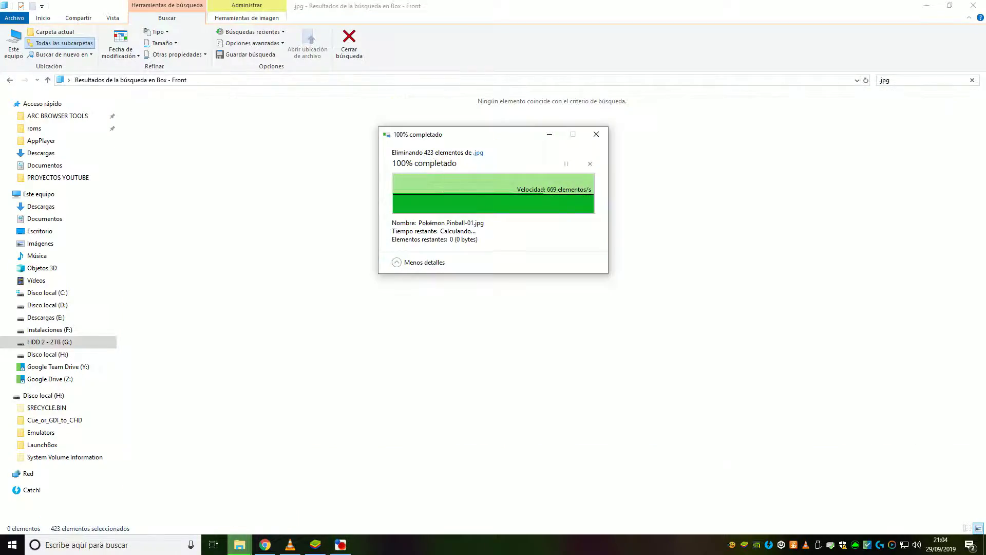
key(BackSpace)
click(152, 139)
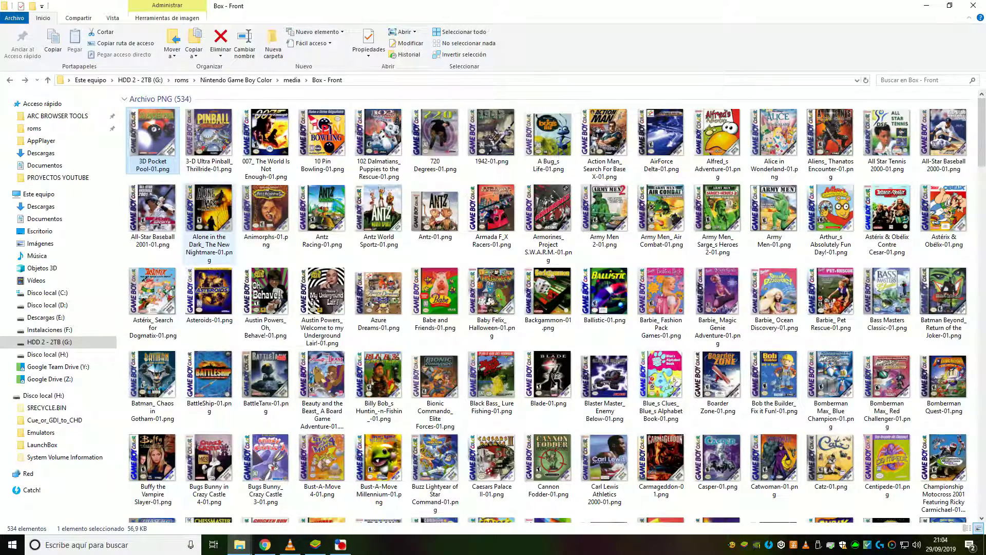
scroll(555, 307, down, 20)
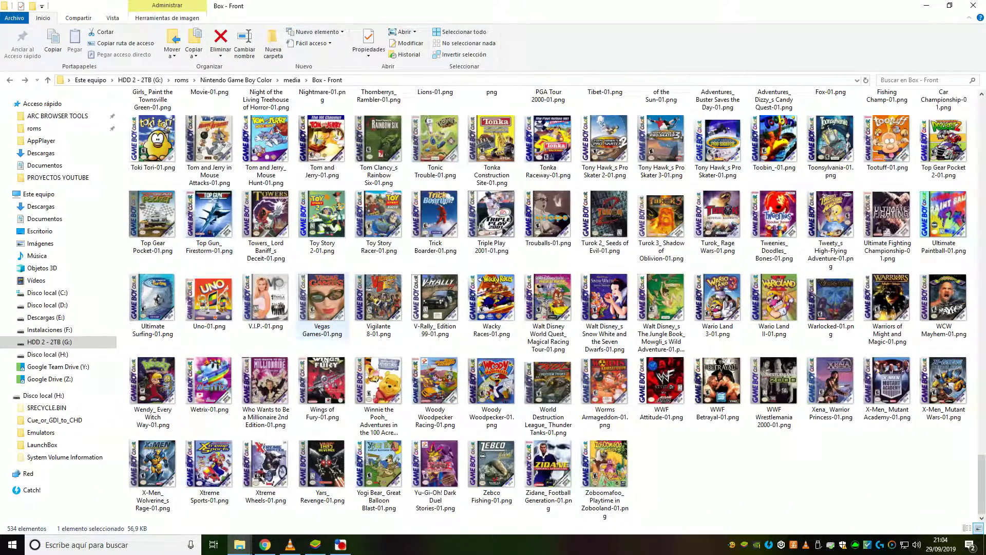
- Clear the JPG files from the Photo Resizer input list and get back to the Box - Front folder
click(340, 545)
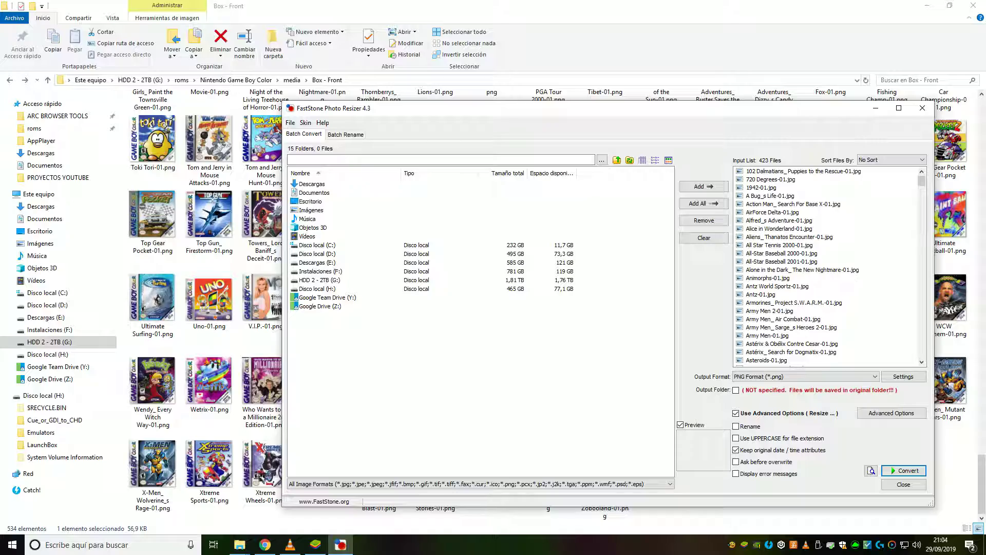
click(704, 237)
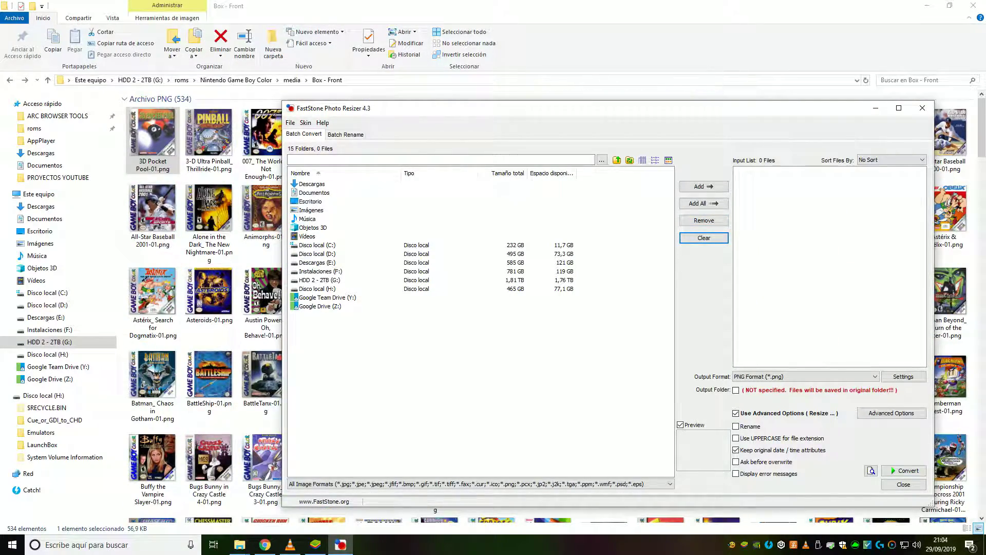
click(876, 108)
- Load all the PNG covers from Box - Front into Photo Resizer and convert them at a width of 350 pixels
scroll(381, 314, down, 15)
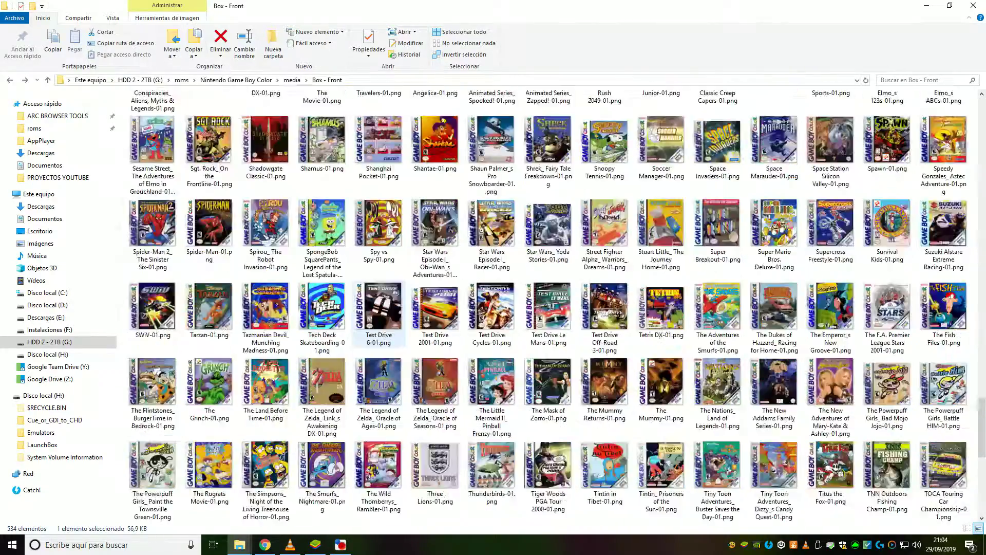
scroll(381, 313, down, 5)
key(ctrl+a)
click(340, 544)
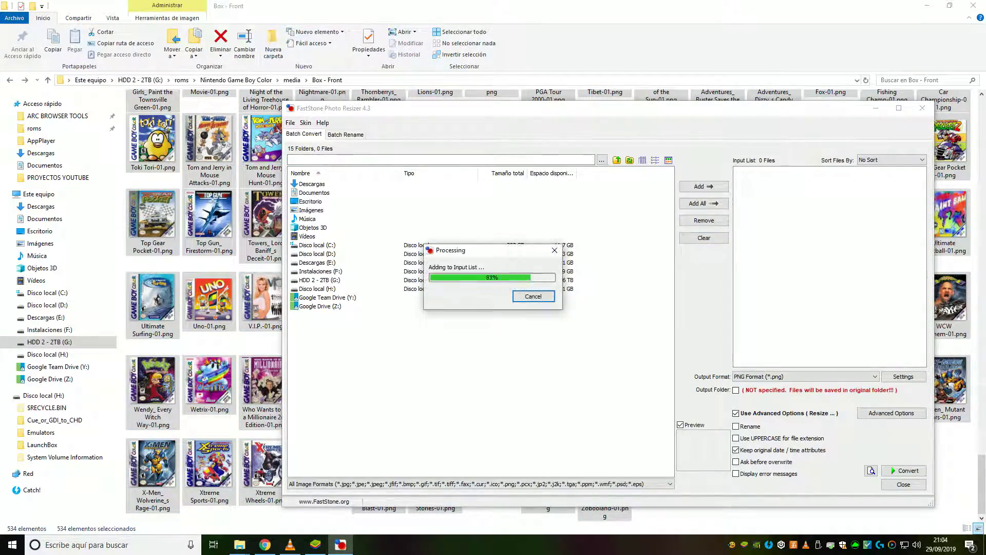
click(890, 413)
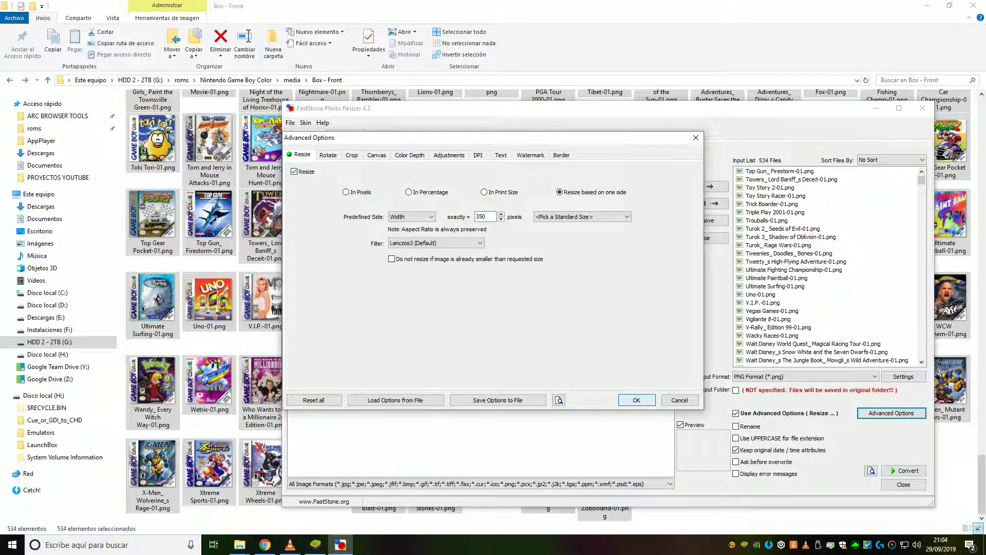
click(636, 399)
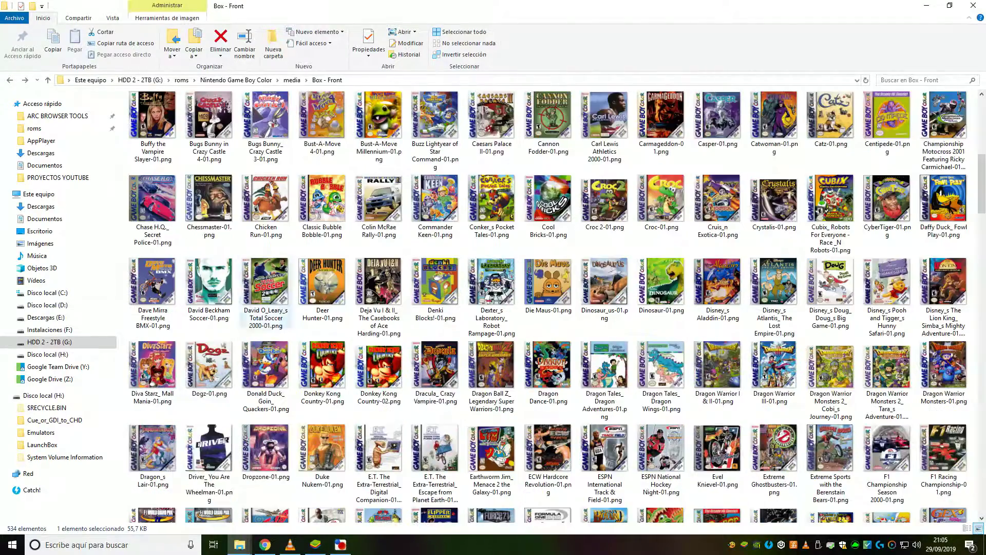
- Sort the PNG covers in Box - Front by size
scroll(266, 293, up, 4)
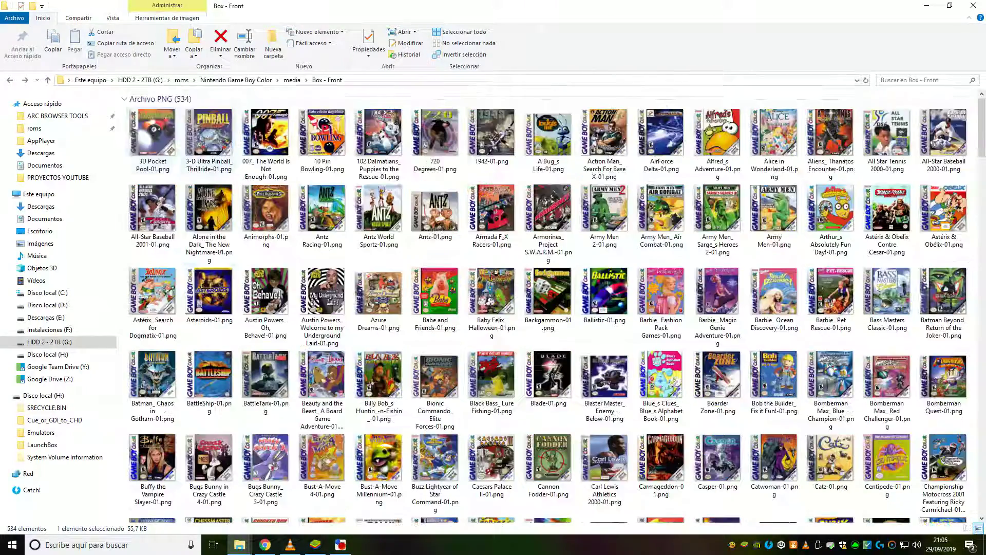
click(153, 138)
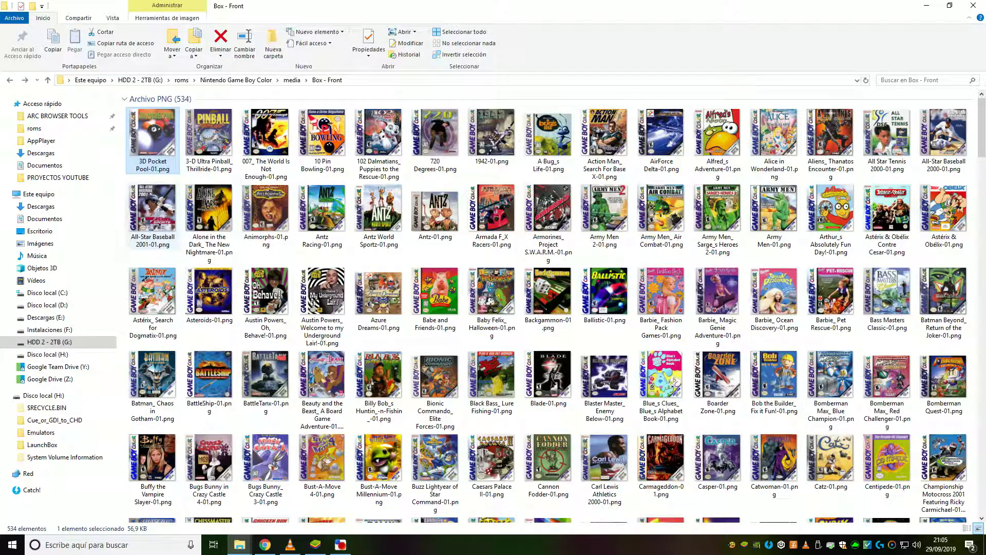
click(152, 216)
right_click(186, 177)
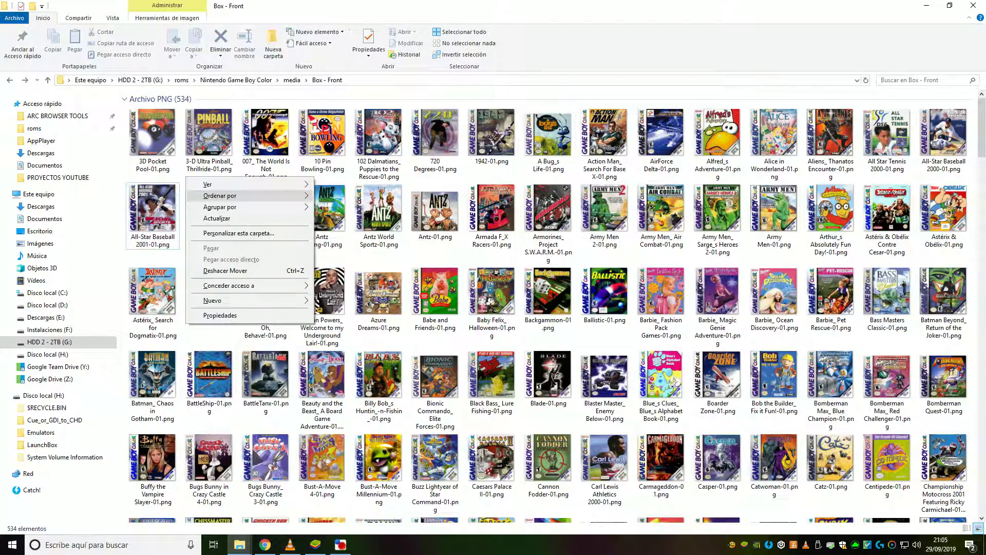
mouse_move(247, 195)
click(340, 231)
- Preview several resized covers in the photo viewer, starting with Turok 2_ Seeds of Evil-01.png, and close the viewer
click(152, 138)
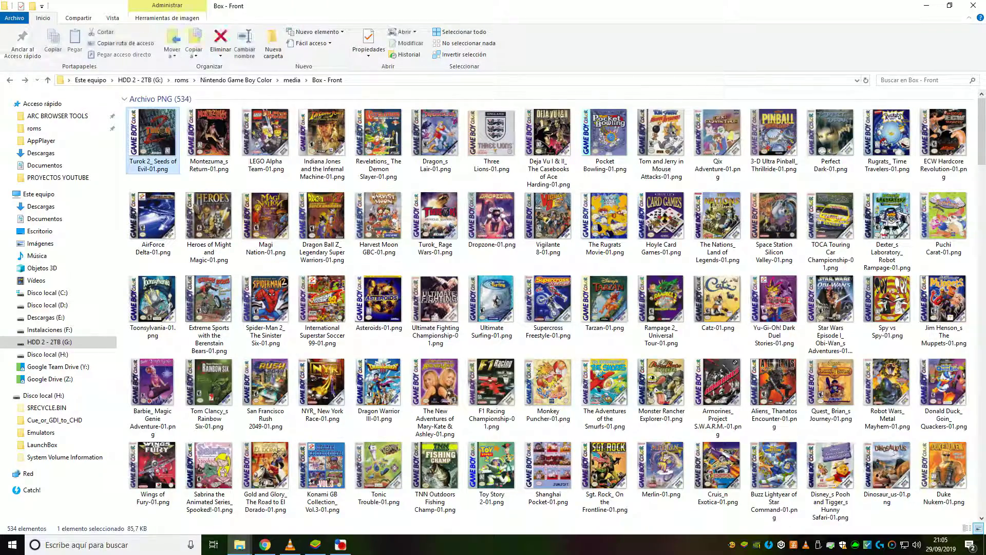
click(153, 224)
click(209, 224)
click(153, 139)
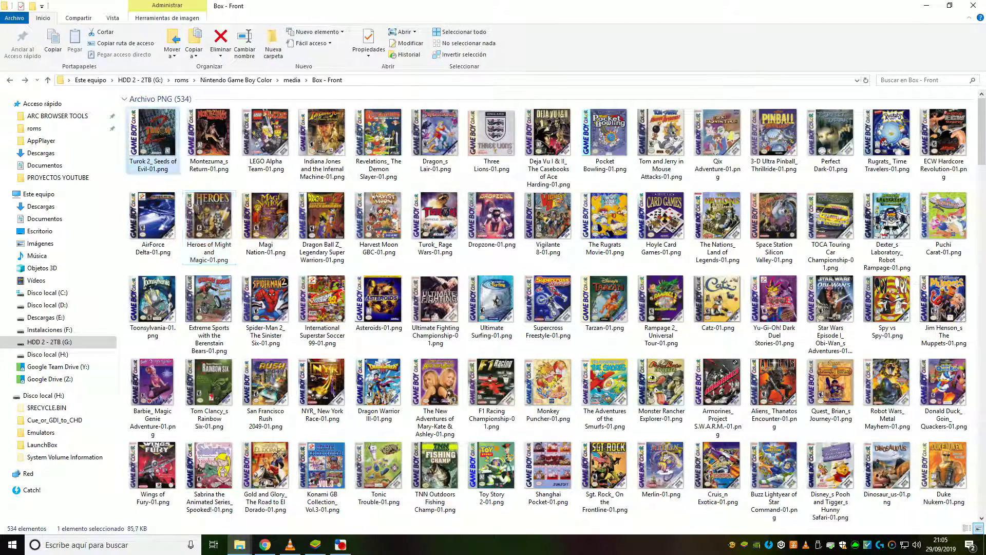
key(Return)
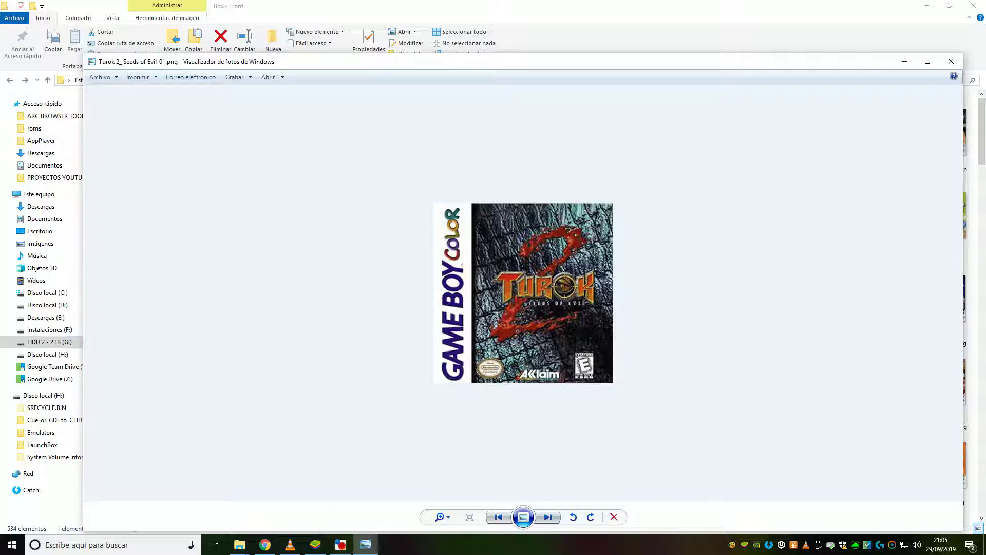
key(Right)
key(Right)
key(Right)
key(Right)
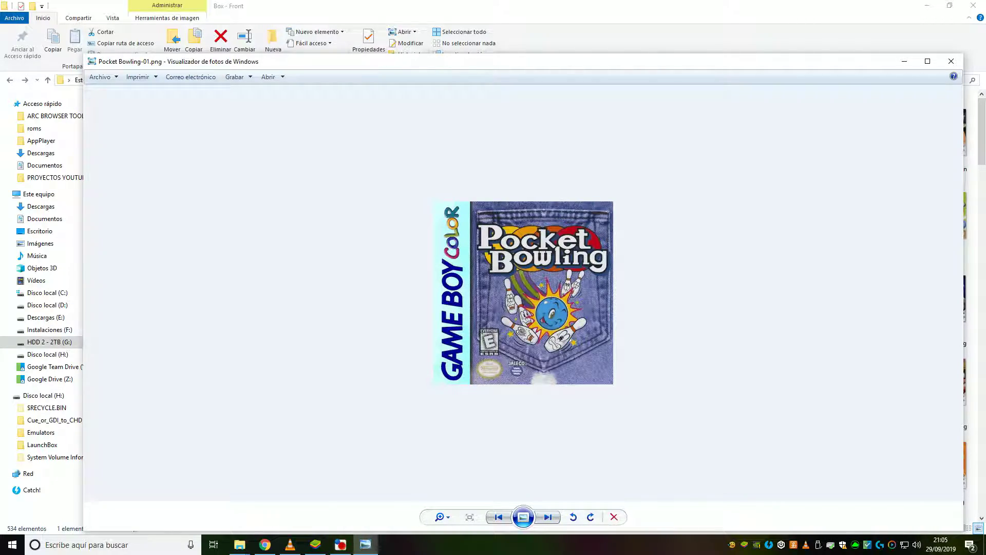
click(951, 61)
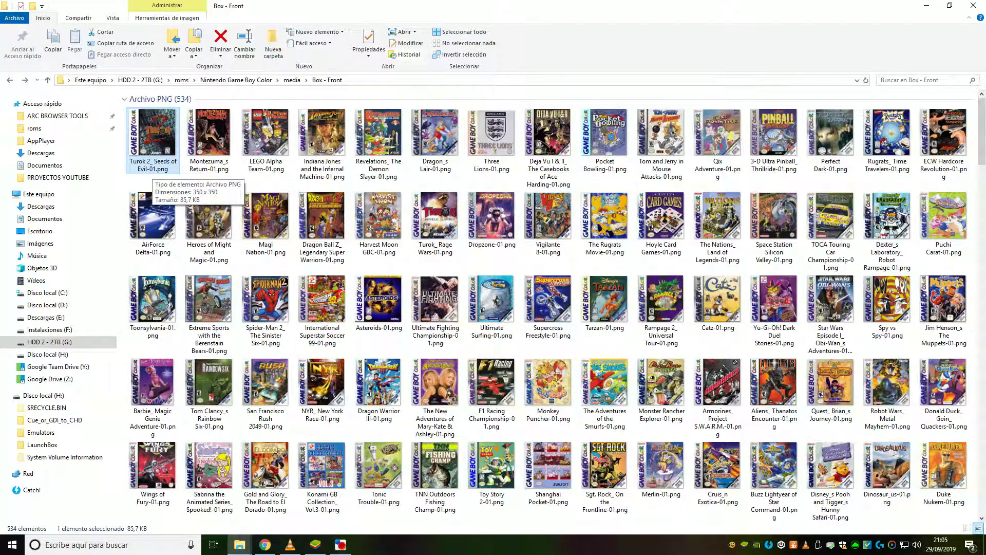
- Close Photo Resizer and launch ARen.exe from the advanced_renamer_portable folder in ARC BROWSER TOOLS
click(341, 545)
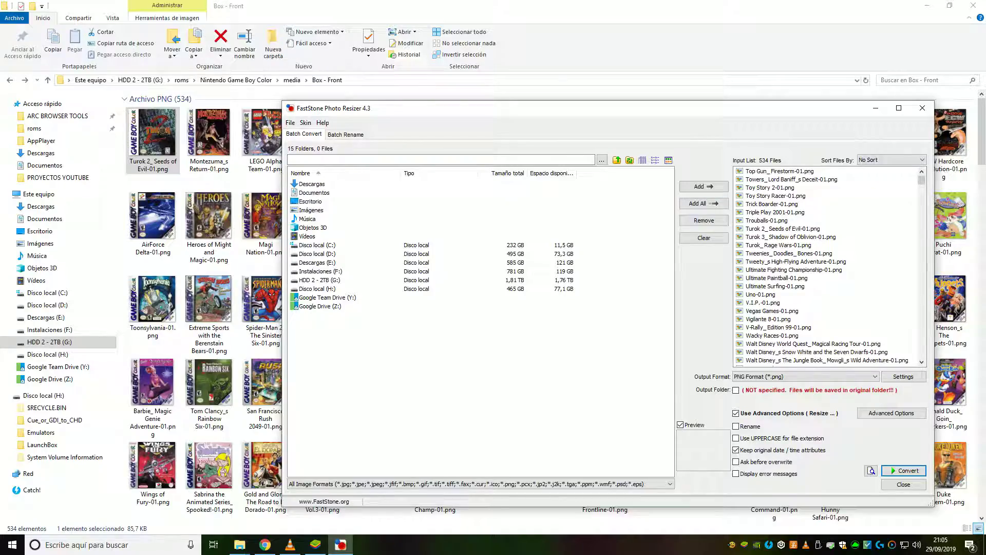
click(923, 108)
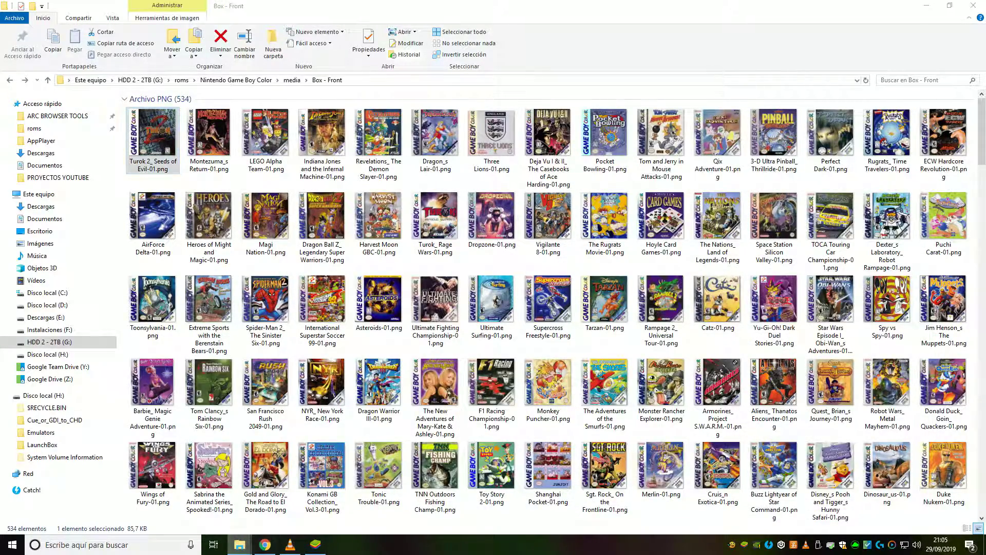
mouse_move(240, 545)
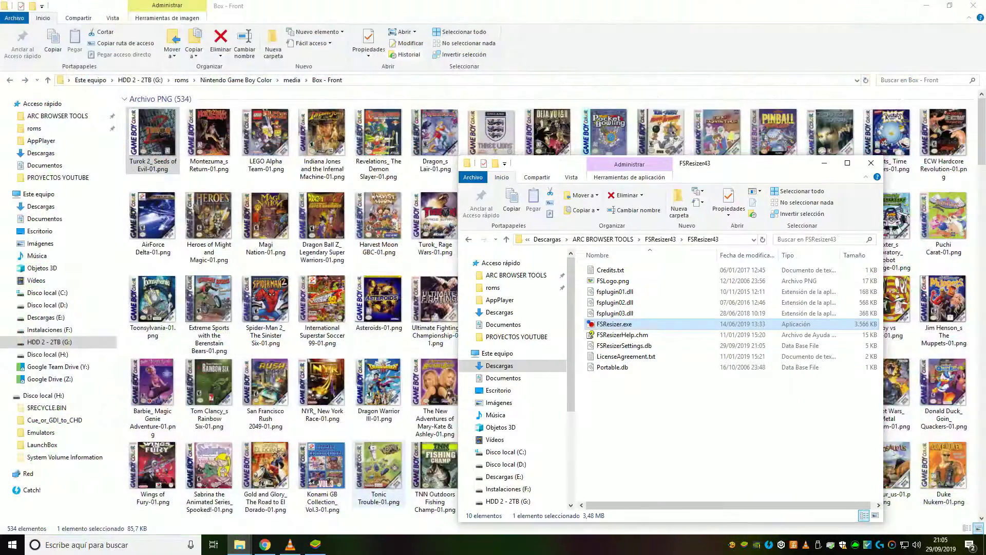
click(302, 494)
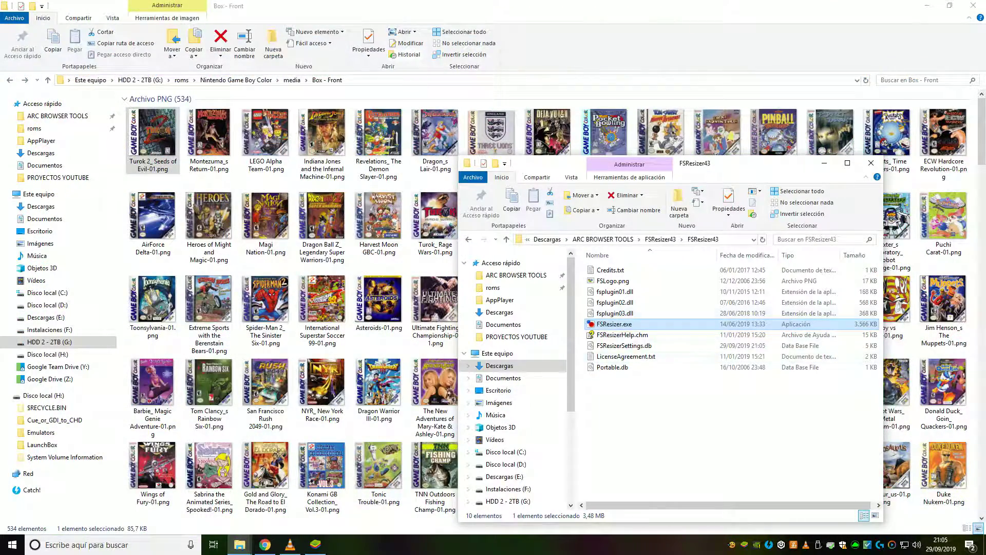
click(604, 239)
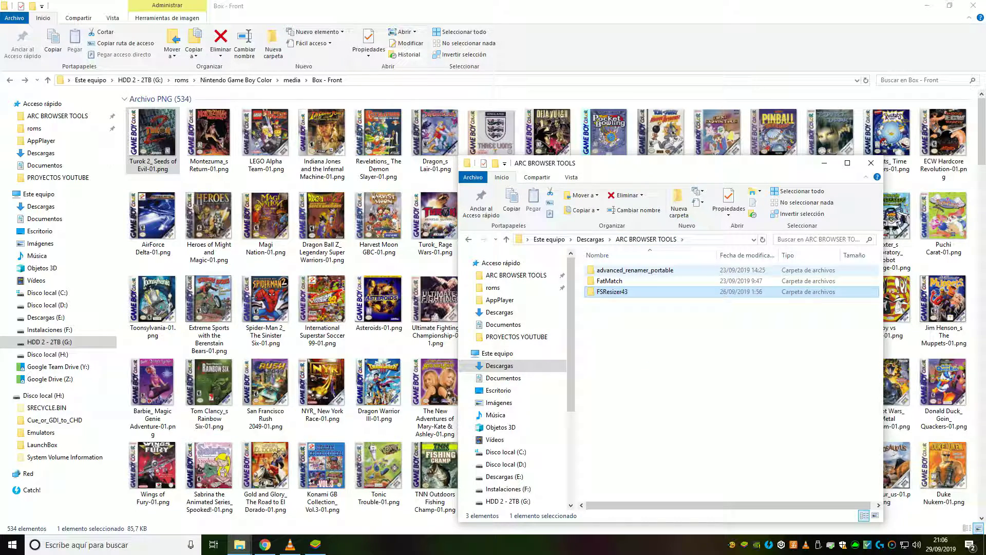
double_click(606, 271)
click(610, 313)
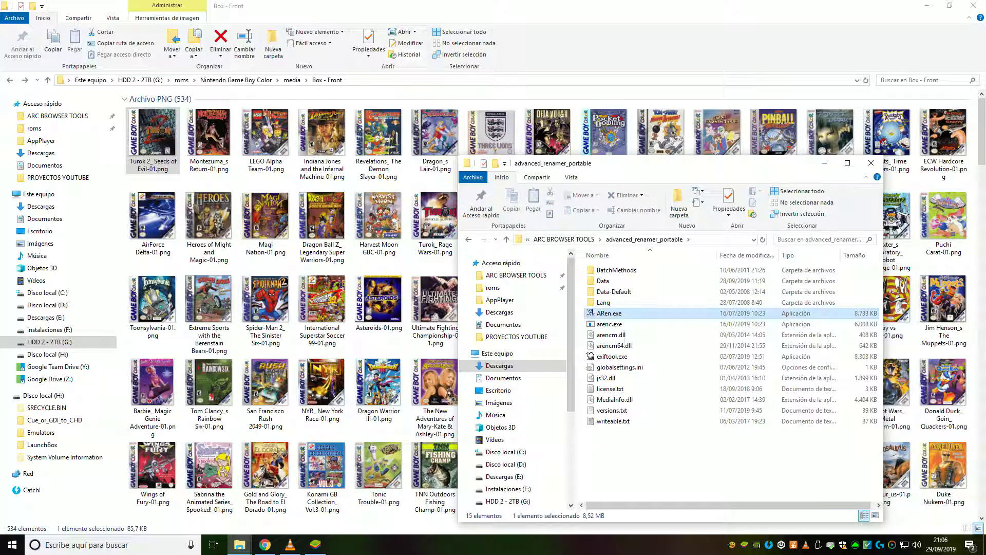
drag(518, 119, 642, 210)
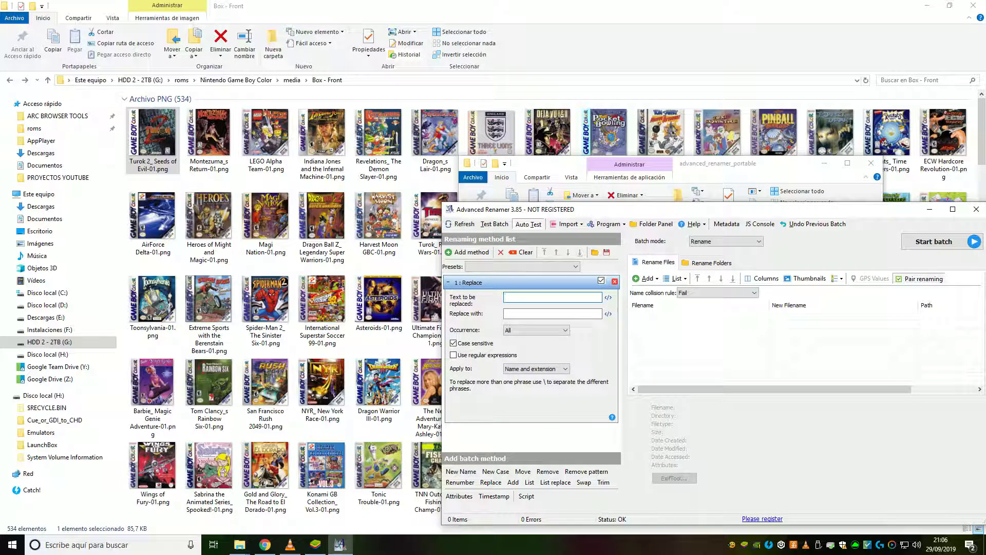
- Load all the PNG covers from the Box - Front folder into the Advanced Renamer file list
key(alt+Tab)
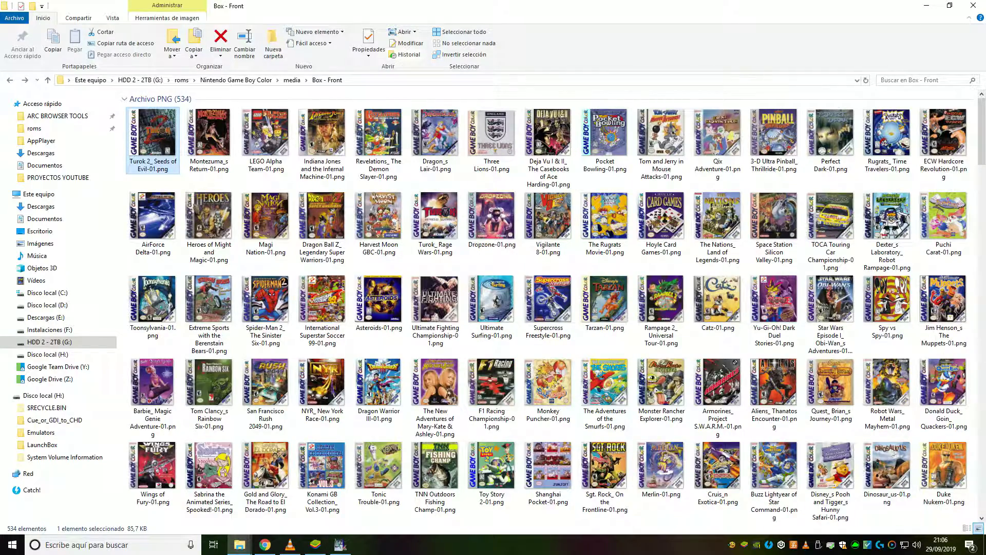
key(shift+End)
drag(210, 314, 719, 349)
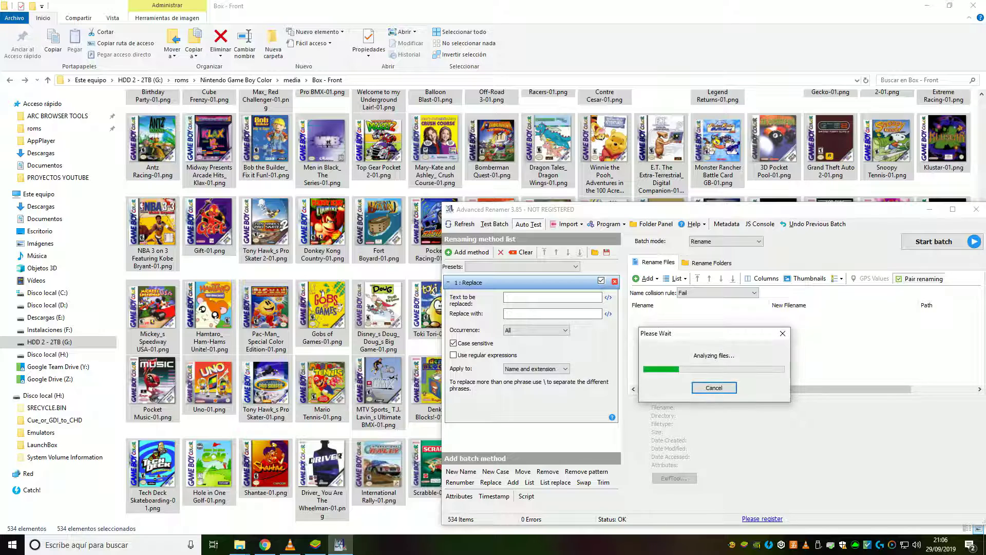
- Replace "-01" with nothing in all the cover file names and run the rename batch
text(-01)
key(Tab)
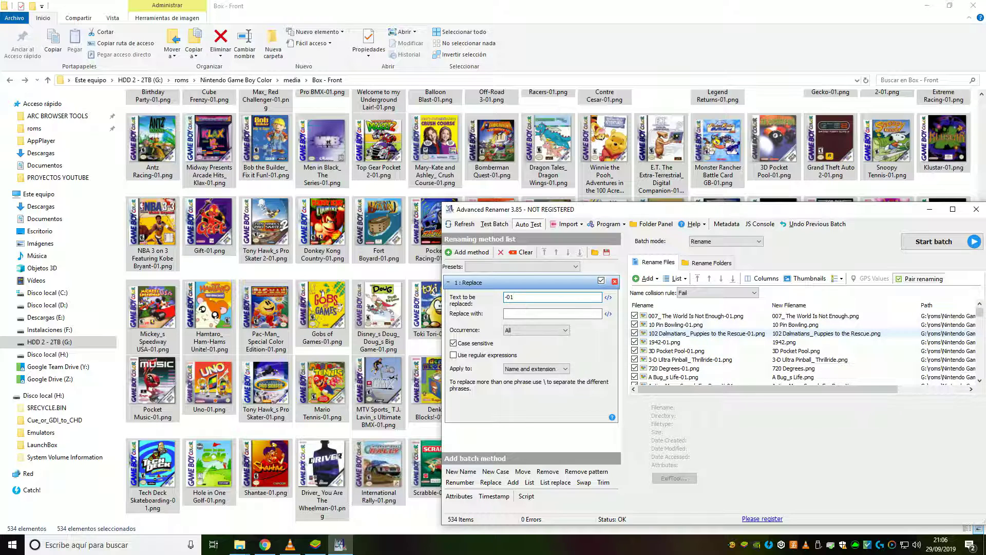
scroll(801, 347, down, 4)
scroll(801, 347, down, 2)
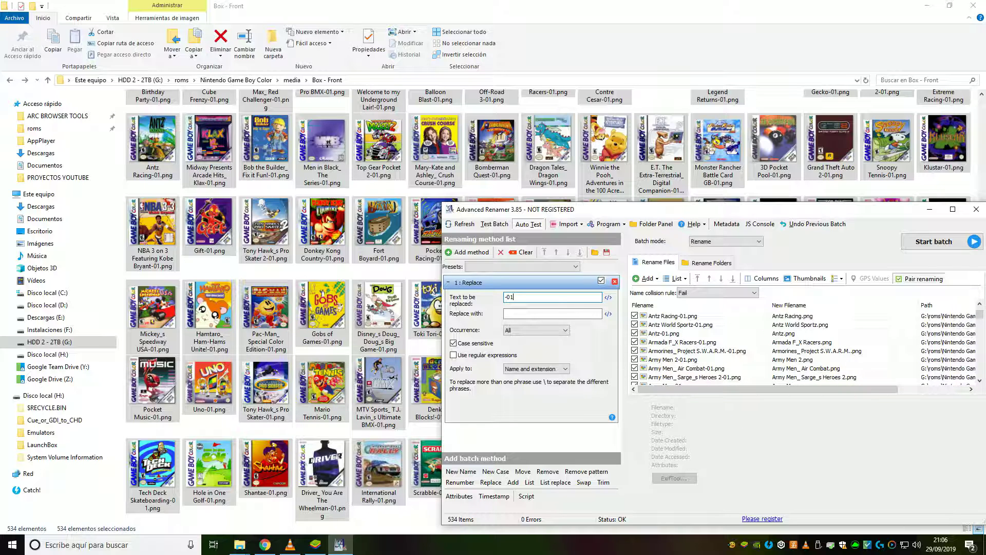
click(934, 242)
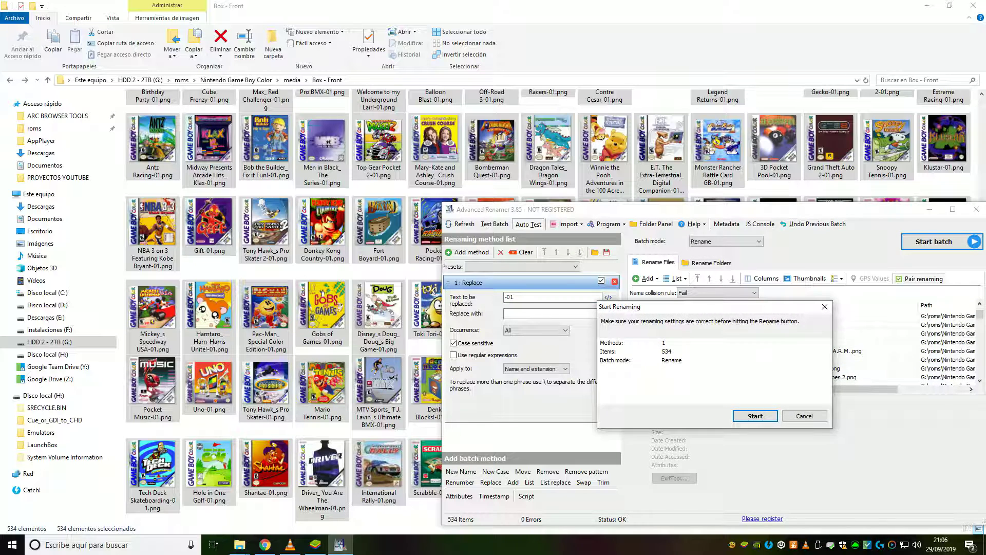
key(Return)
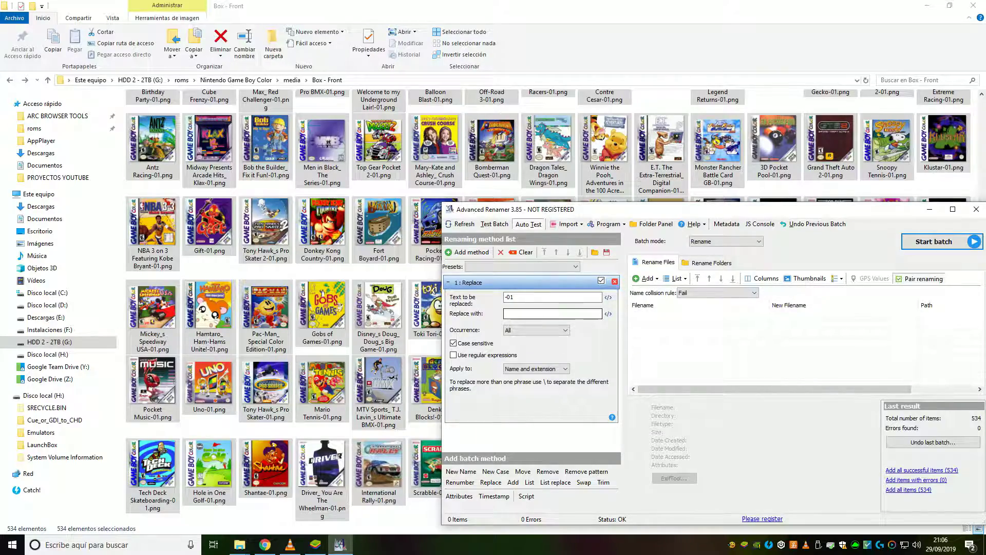
- Return to the start of the Box - Front folder and load all the renamed covers into Advanced Renamer again
click(153, 154)
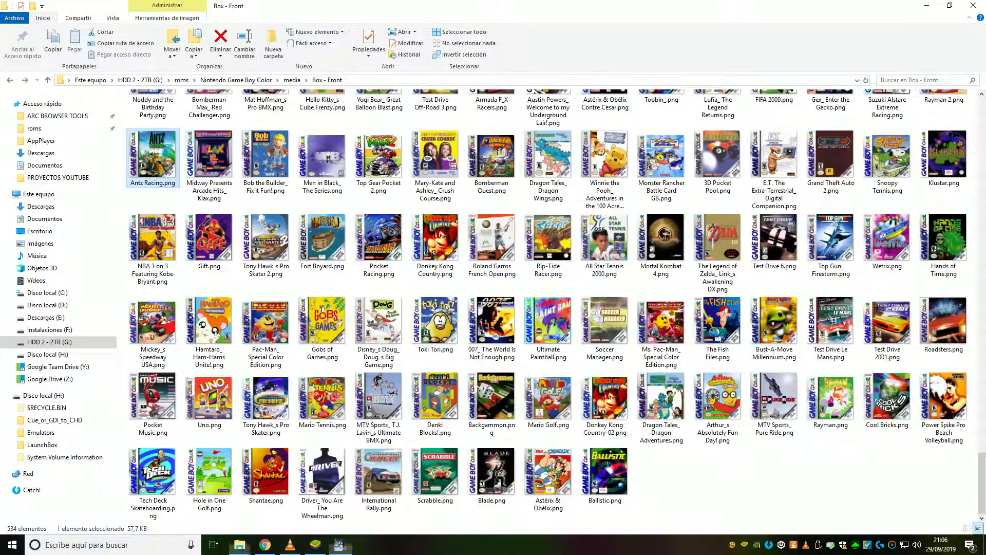
scroll(209, 198, up, 3)
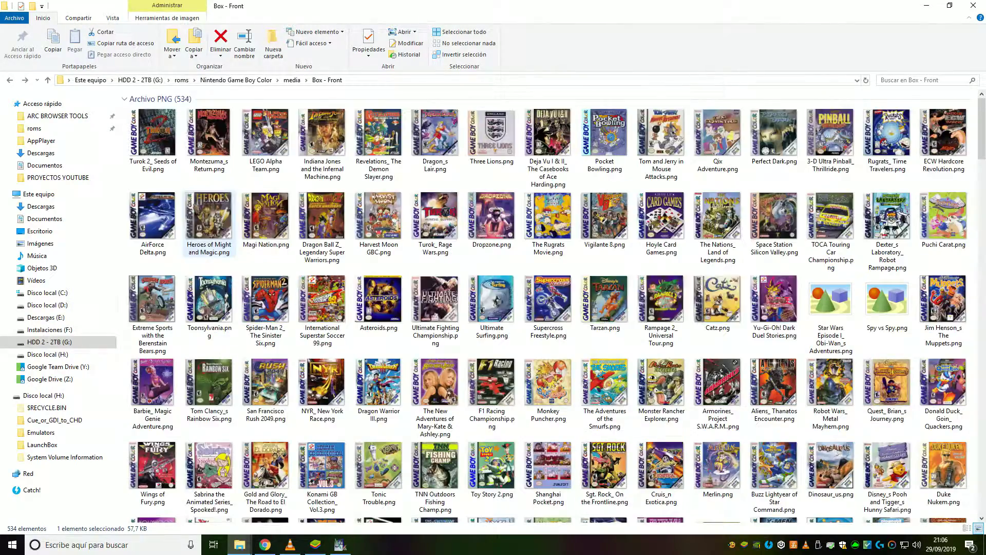
click(152, 139)
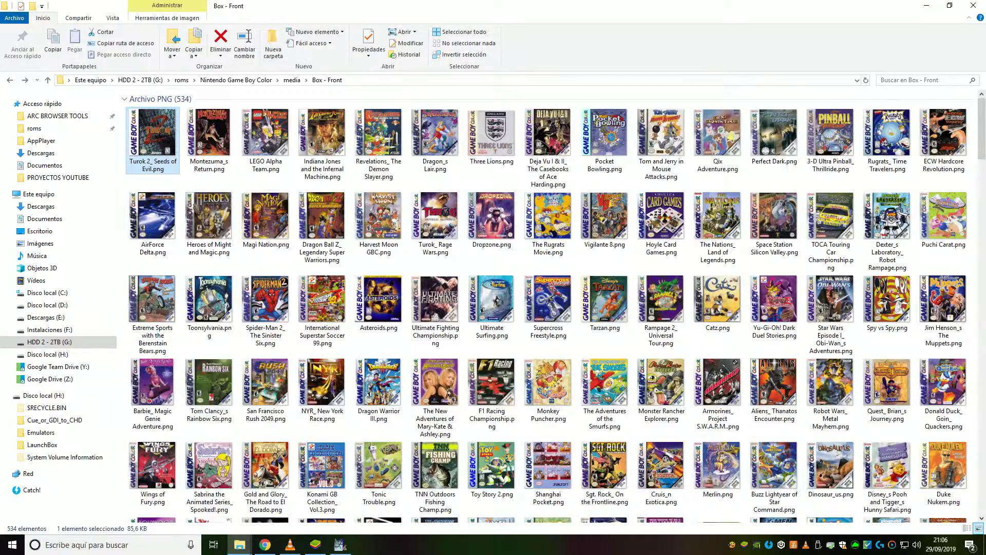
key(shift+End)
drag(152, 238, 709, 355)
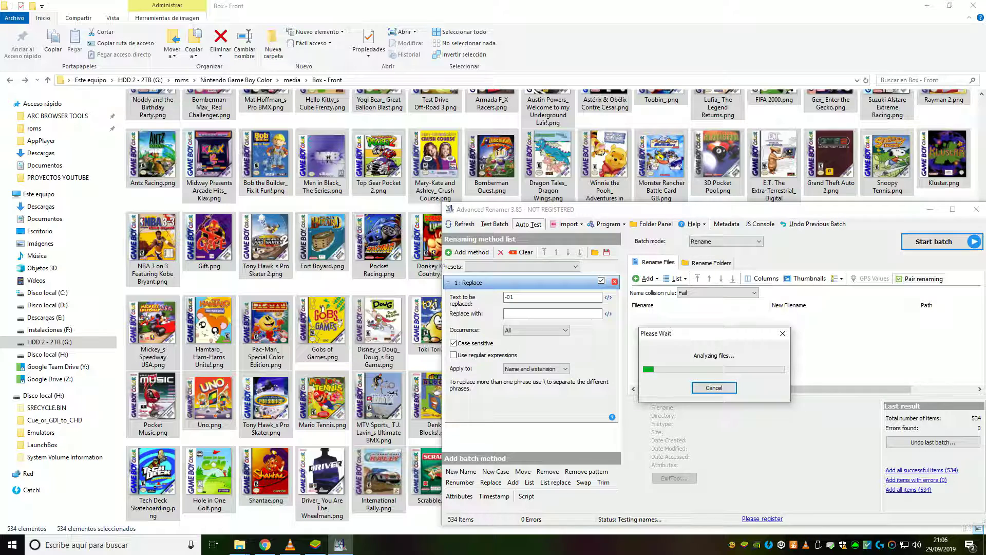
- Batch-rename the covers with "_" replaced by nothing and close Advanced Renamer
click(513, 297)
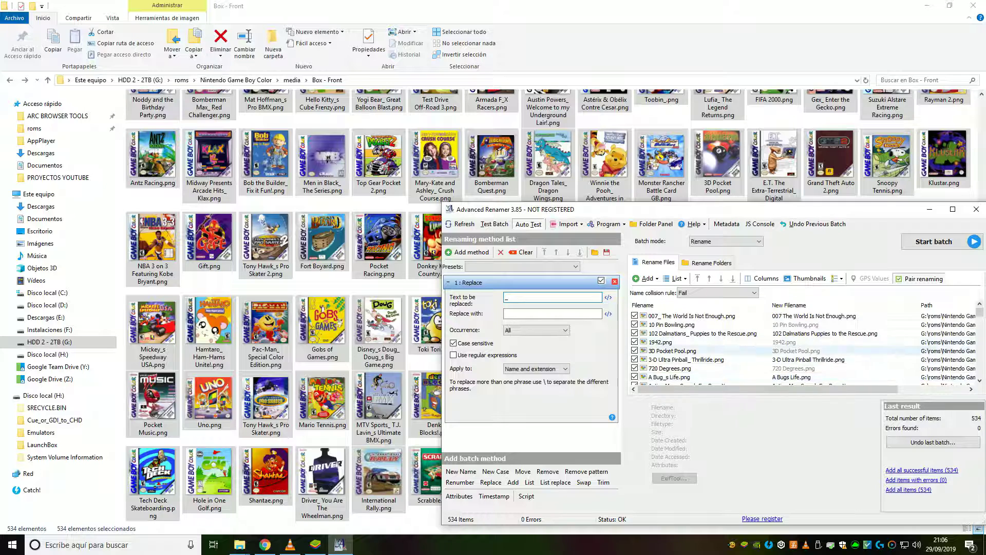
scroll(801, 346, down, 2)
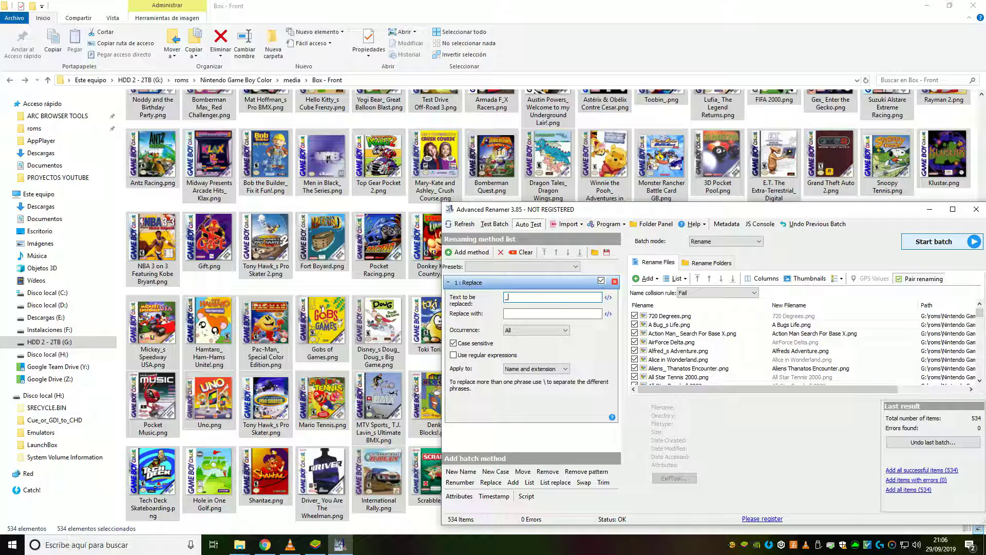
click(934, 242)
click(755, 415)
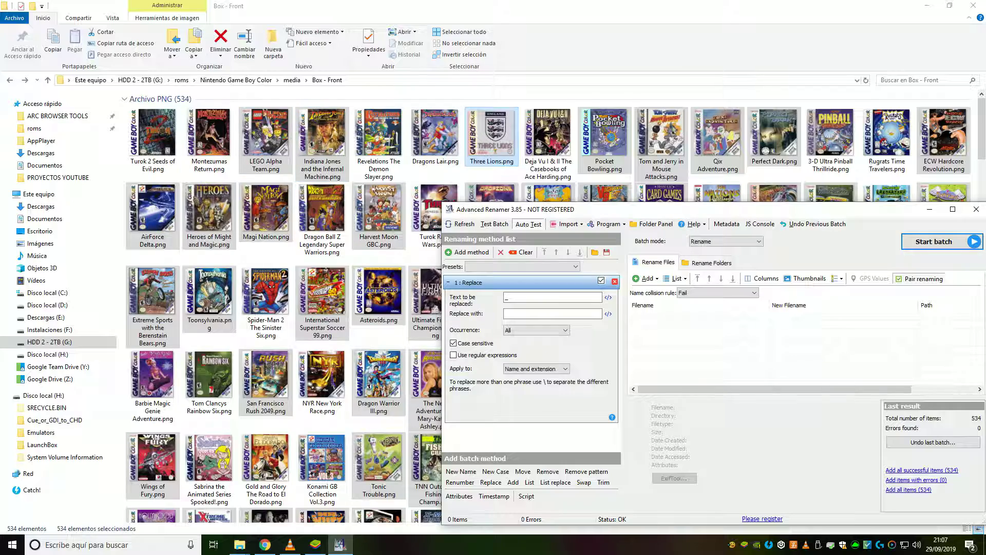
drag(738, 213, 548, 179)
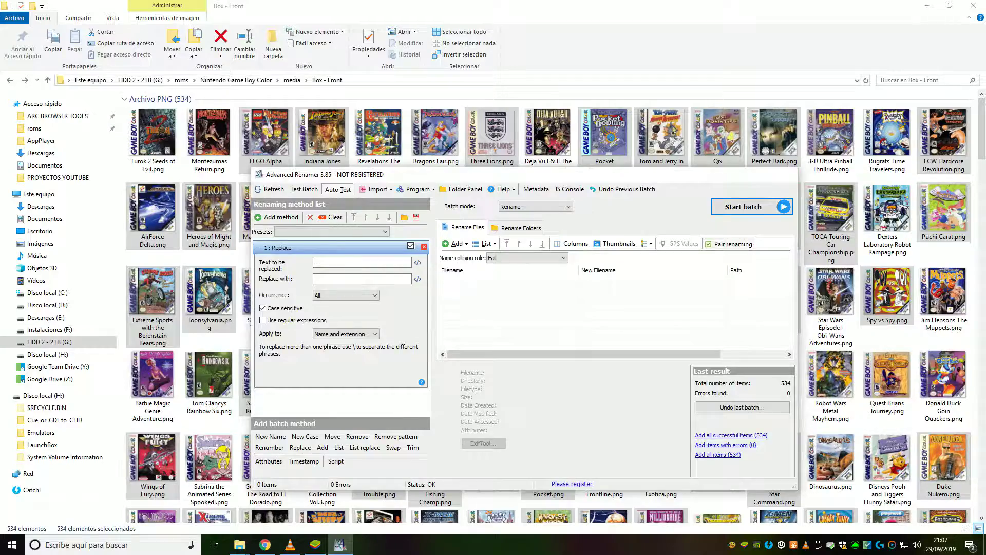
click(786, 175)
- Launch FatMatch.exe from the FatMatch folder in ARC BROWSER TOOLS and open its Match Wizard
mouse_move(239, 544)
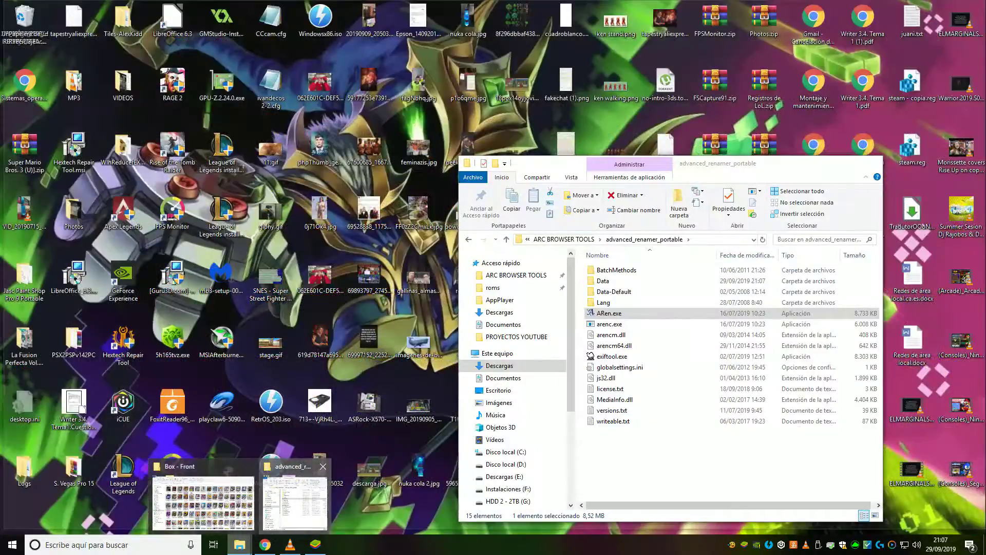
click(295, 493)
click(603, 240)
double_click(616, 280)
key(Down)
key(Return)
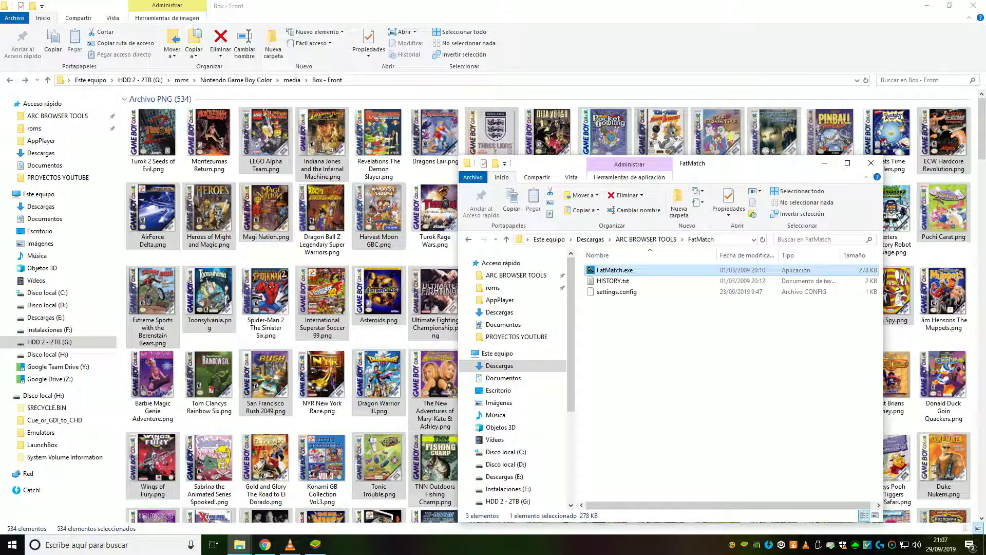
key(Return)
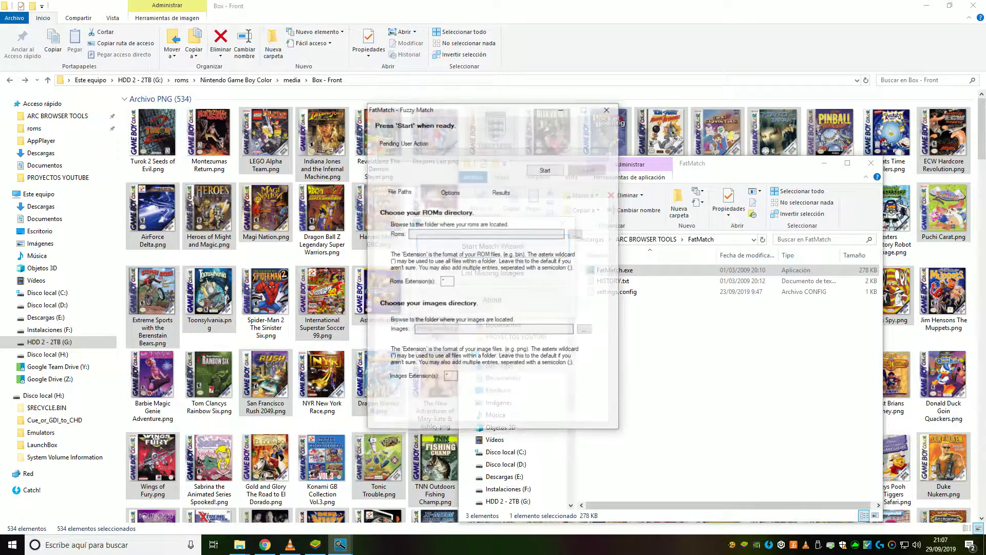
drag(502, 111, 751, 127)
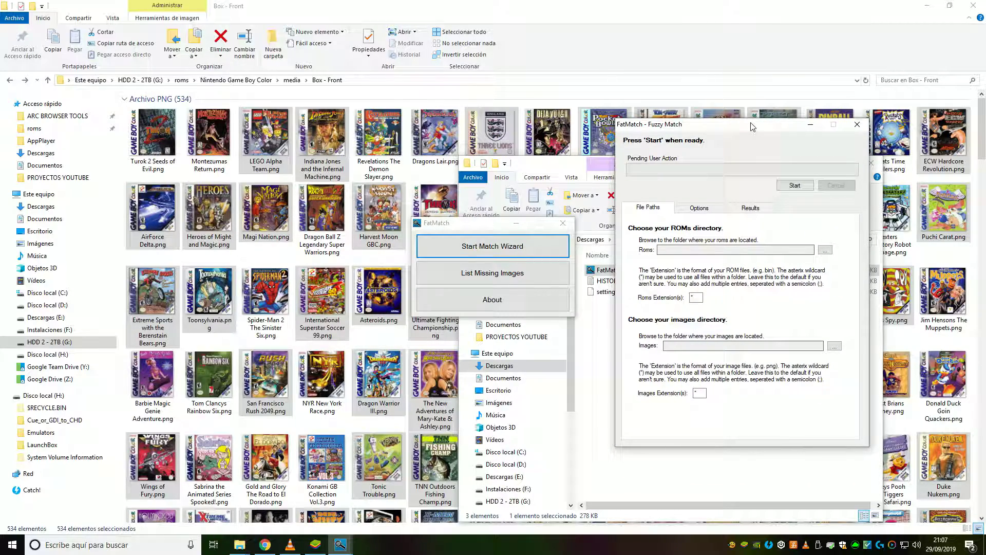
- Set the wizard's ROMs directory to G:\roms\Nintendo Game Boy Color
click(824, 250)
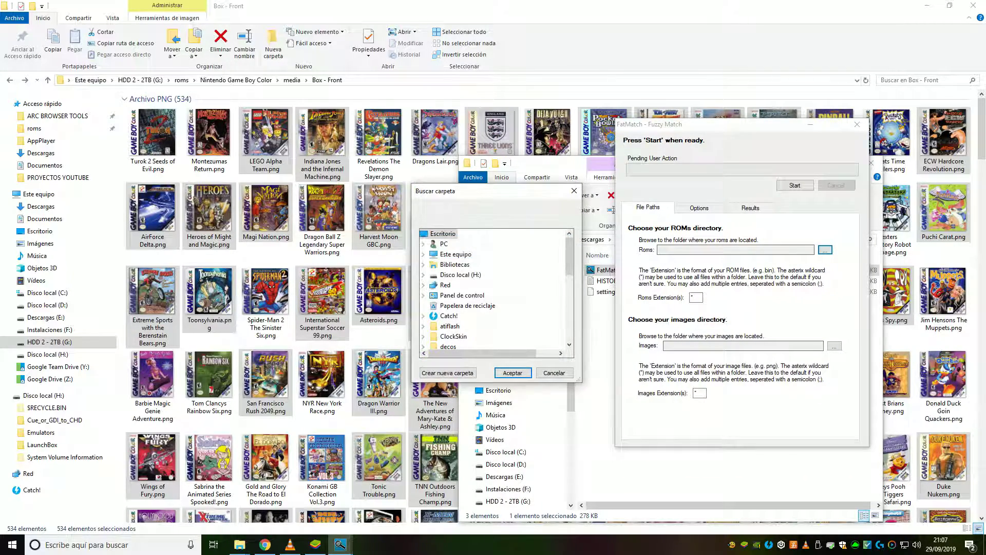
double_click(455, 254)
scroll(483, 317, down, 2)
double_click(470, 294)
double_click(468, 325)
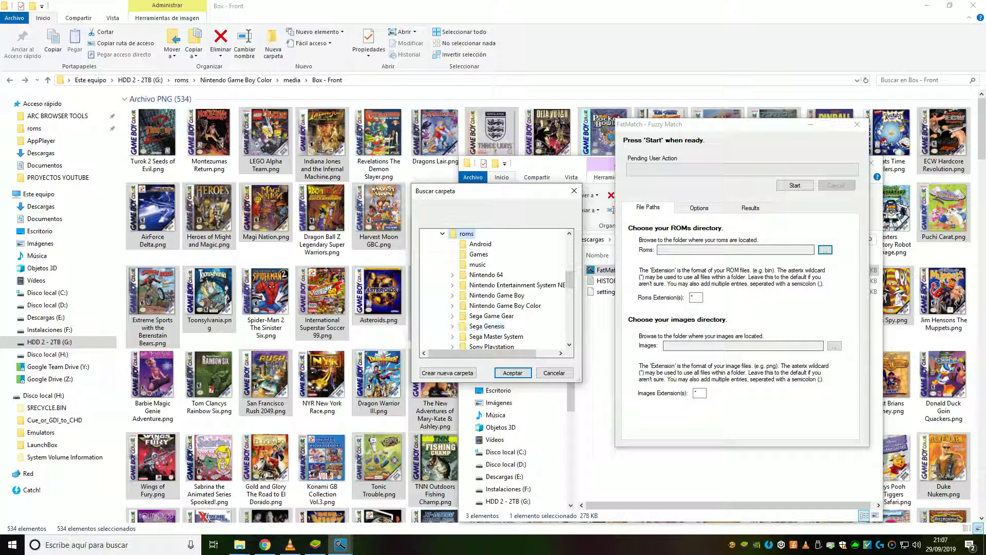
double_click(505, 275)
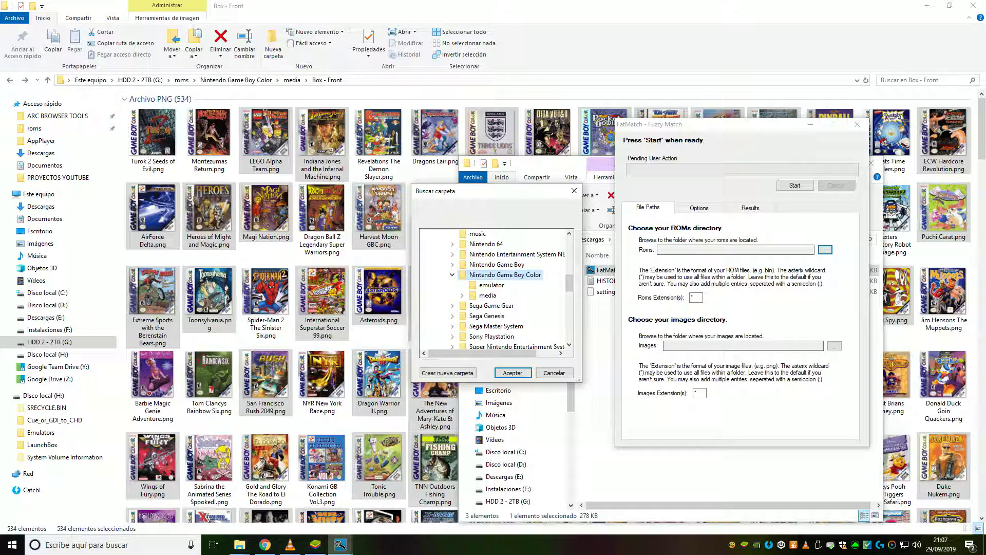
click(513, 373)
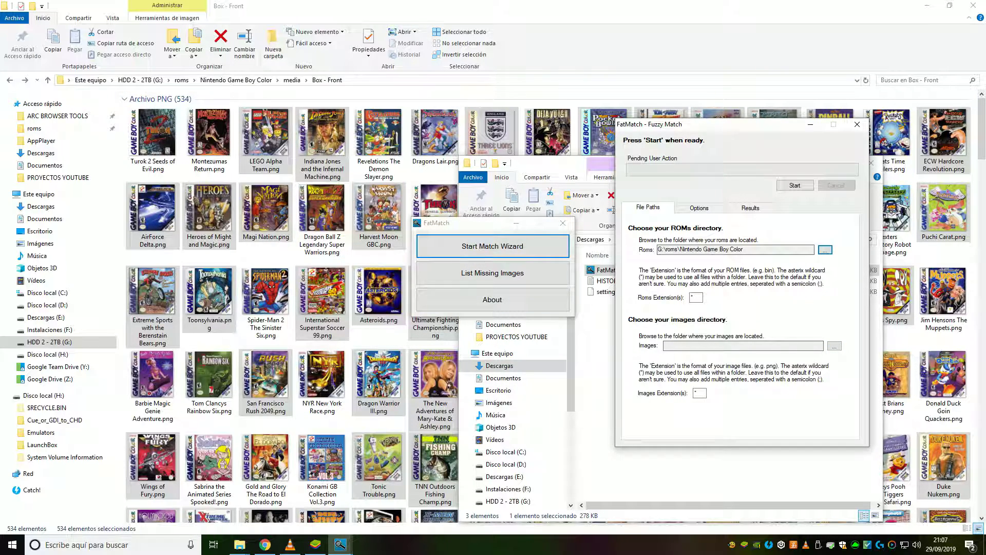
- Set the wizard's images directory to G:\roms\Nintendo Game Boy Color\media\Box - Front
click(835, 346)
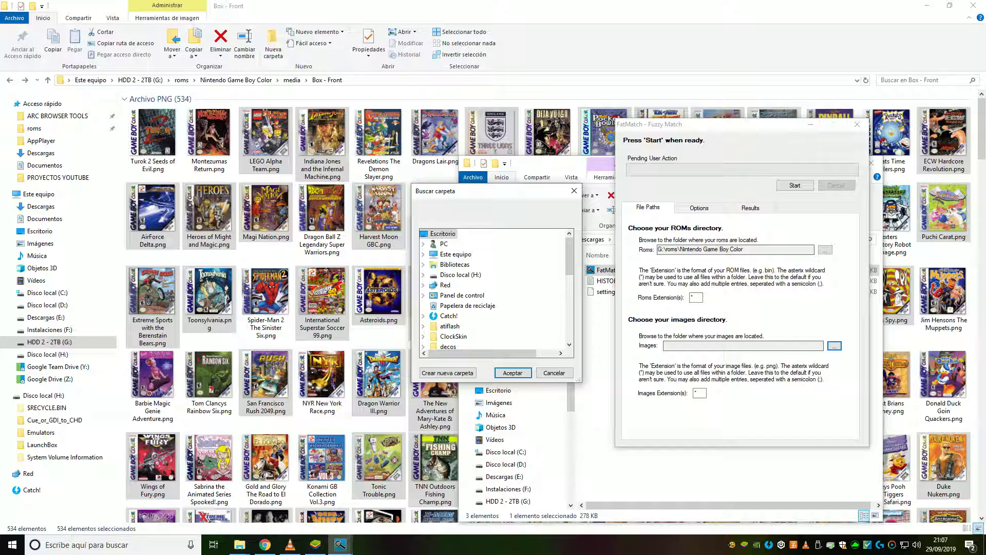
click(447, 254)
scroll(491, 324, down, 2)
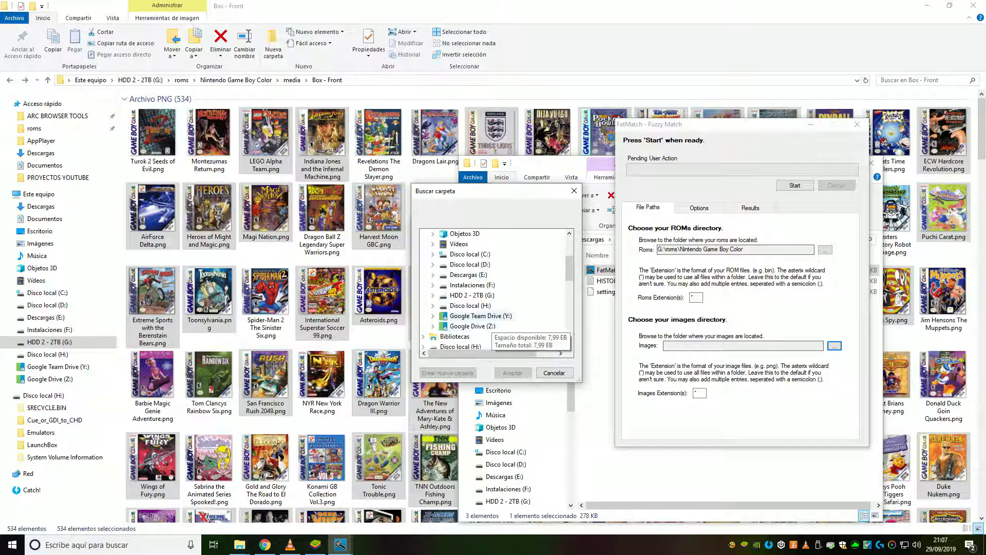
click(480, 295)
click(467, 325)
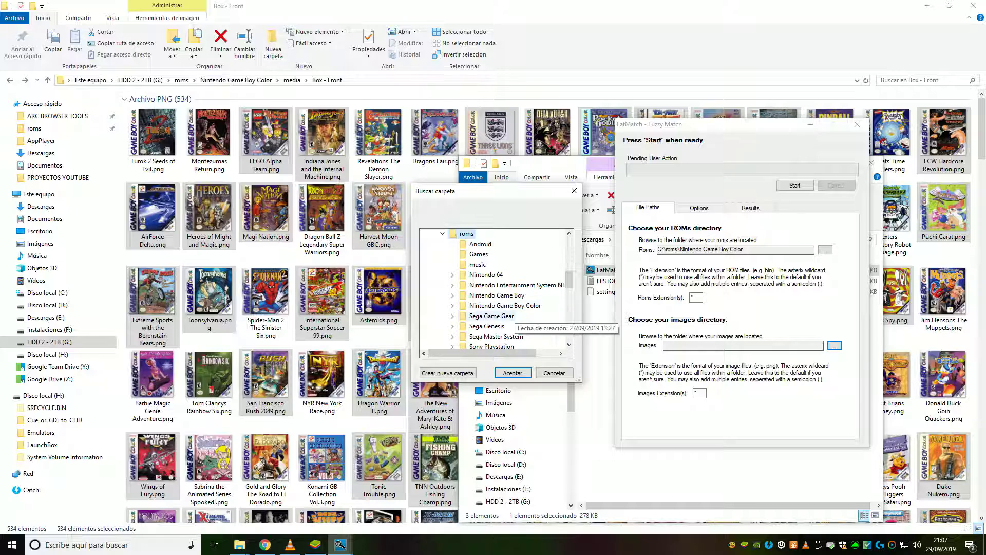
double_click(505, 305)
double_click(488, 326)
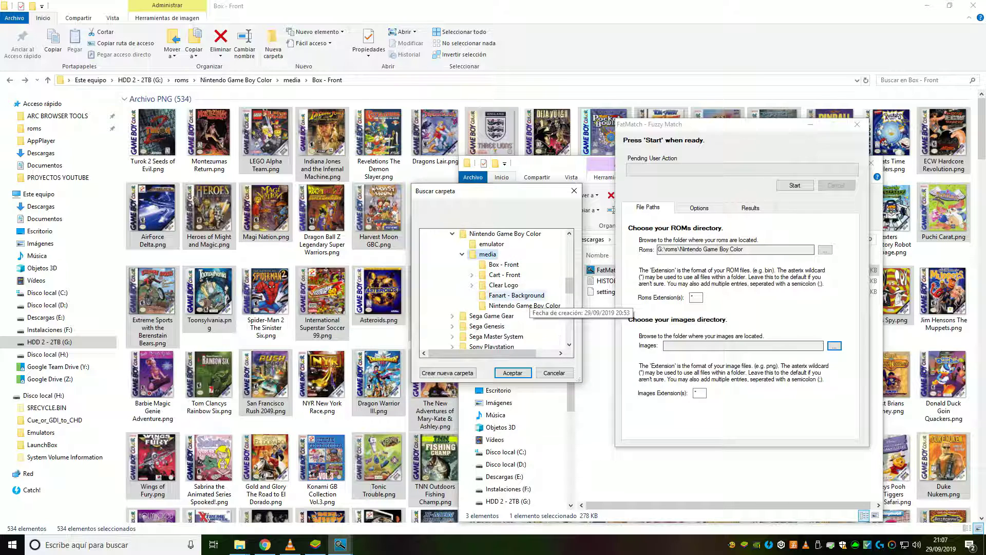
click(504, 264)
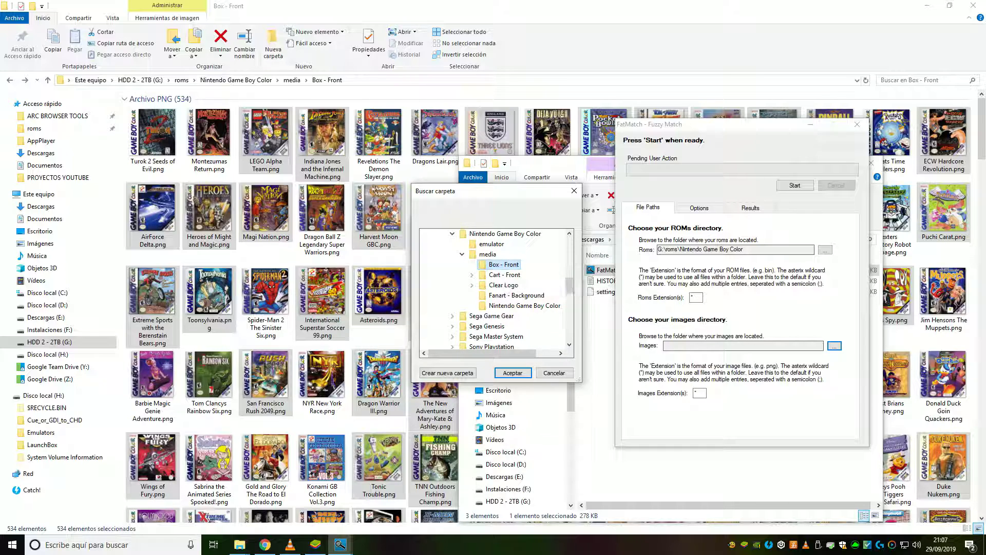
click(513, 373)
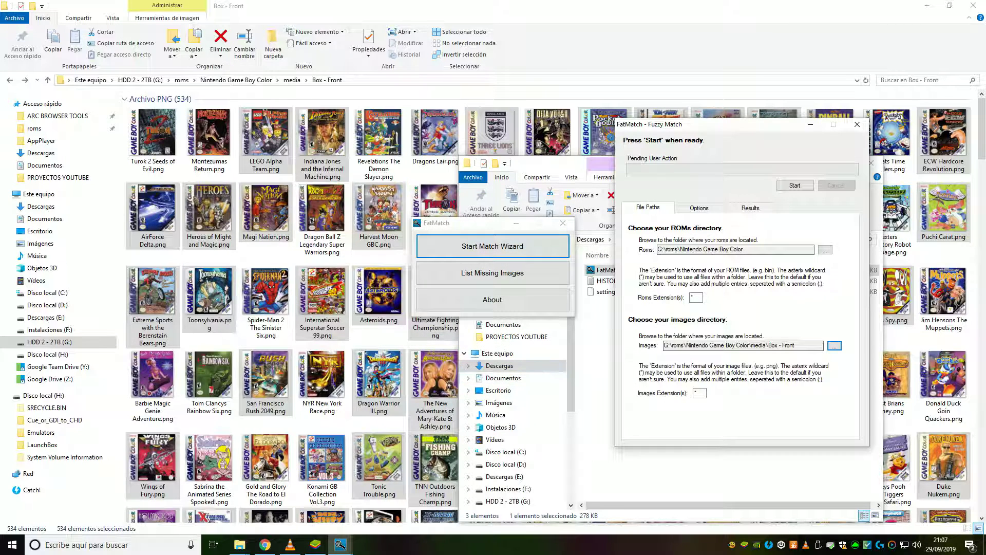
- Check the matching options and run the fuzzy match of covers against ROMs with the 65 % accuracy threshold
click(699, 207)
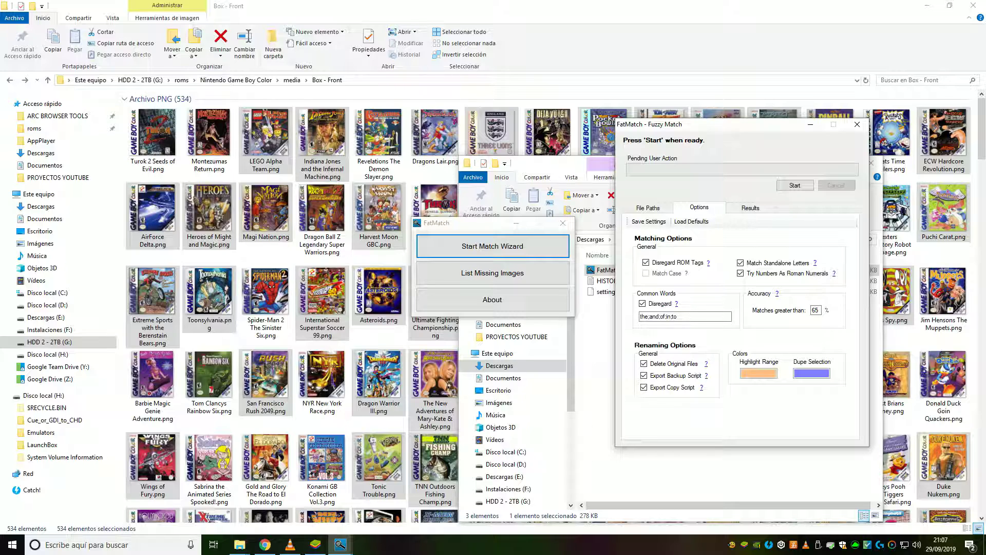
click(795, 185)
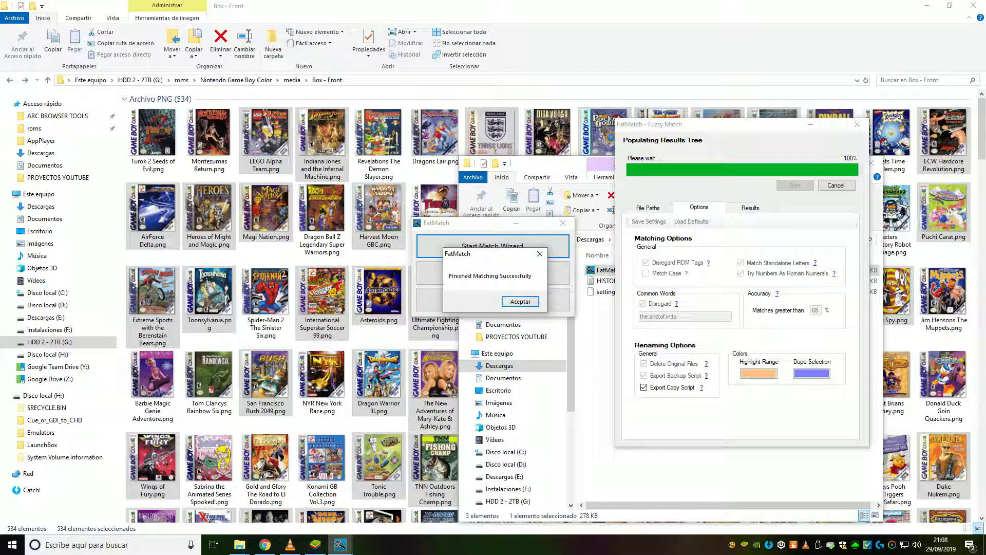
key(Return)
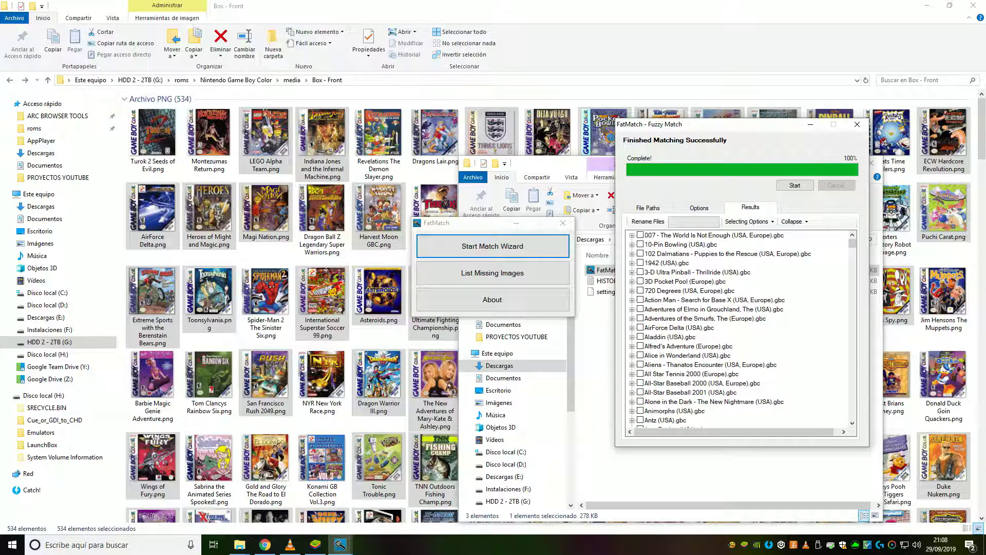
- Examine the covers proposed for the first ROMs in the match results, such as 10-Pin Bowling
click(632, 235)
key(Left)
key(Down)
key(Right)
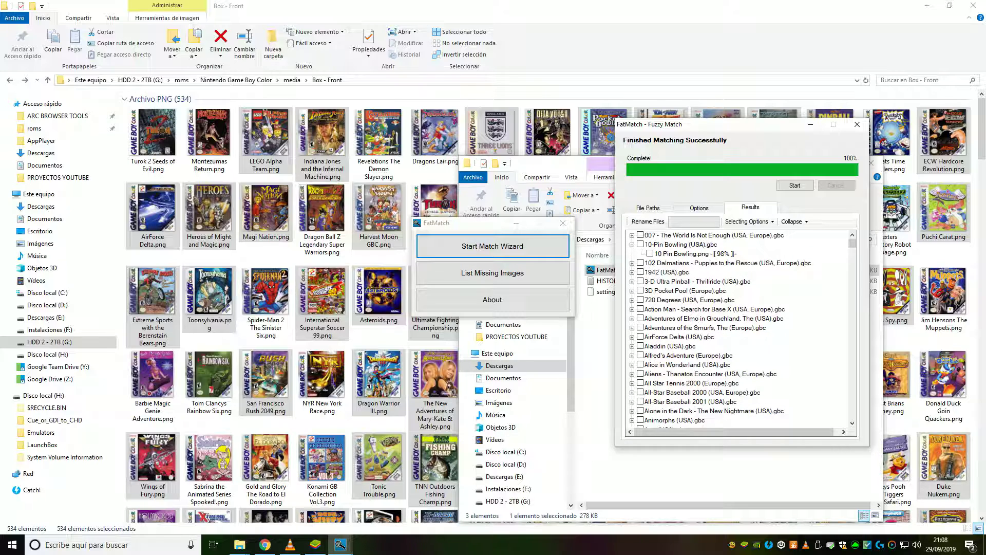
key(Left)
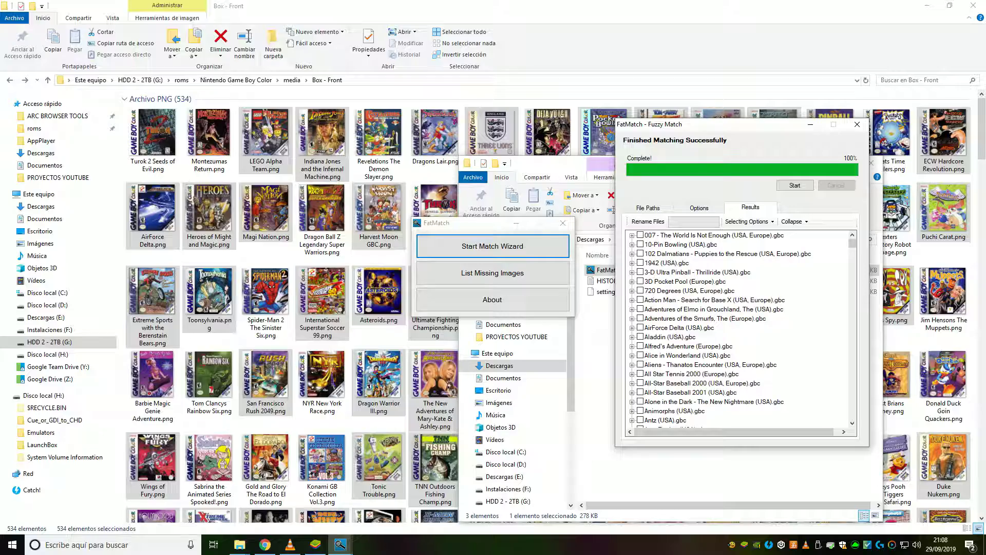
mouse_move(852, 244)
mouse_down()
mouse_move(852, 415)
mouse_move(852, 243)
mouse_up()
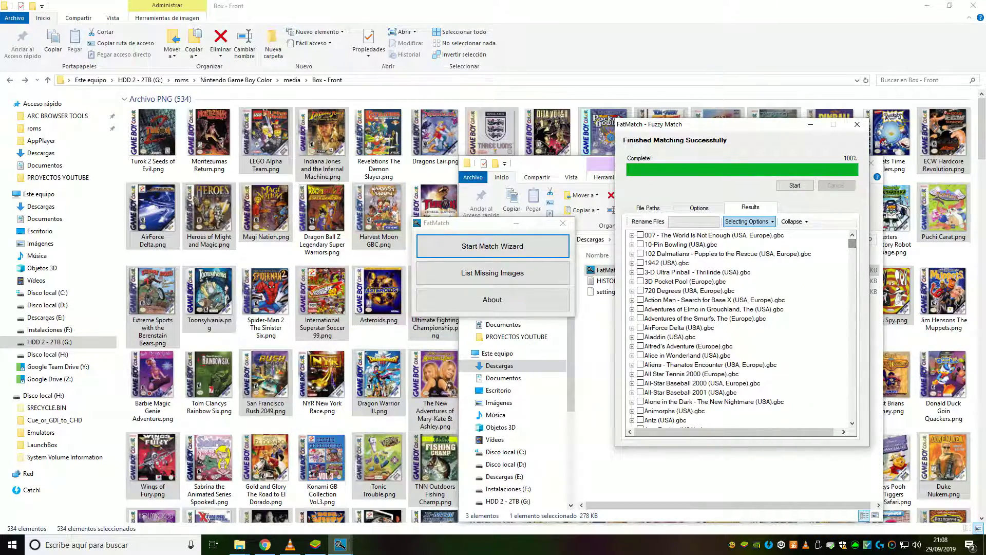
- Select the best-matched cover for every ROM and rename the matched files
click(747, 222)
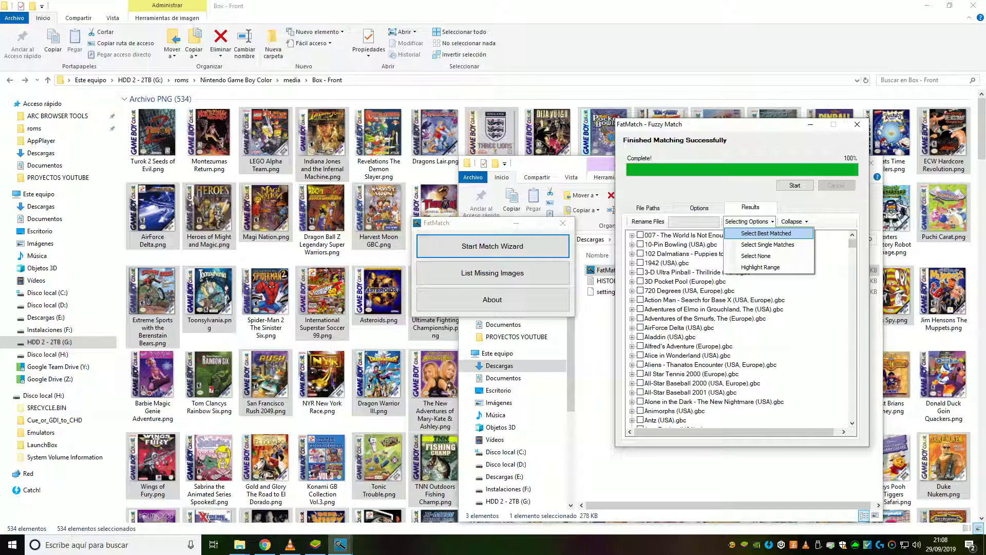
click(767, 234)
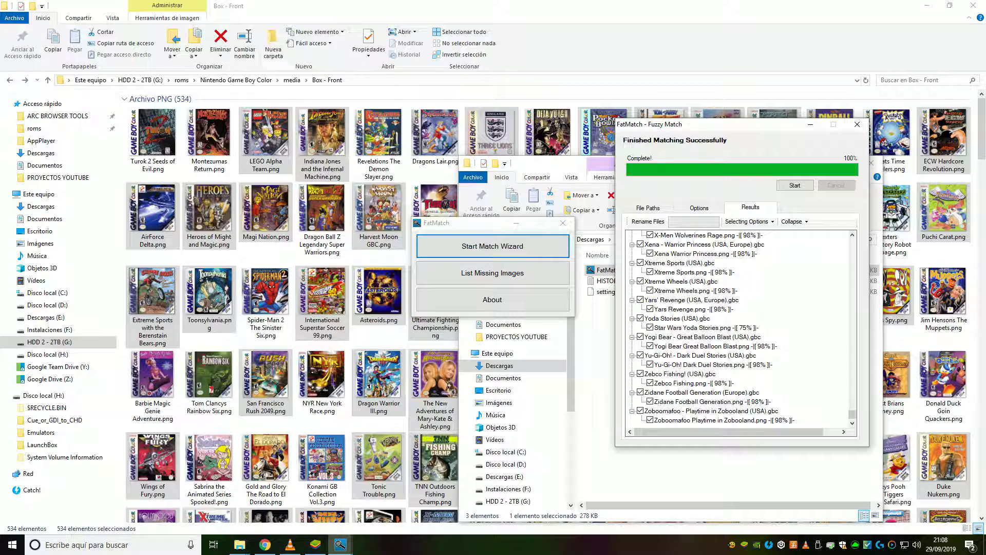
click(648, 222)
click(511, 303)
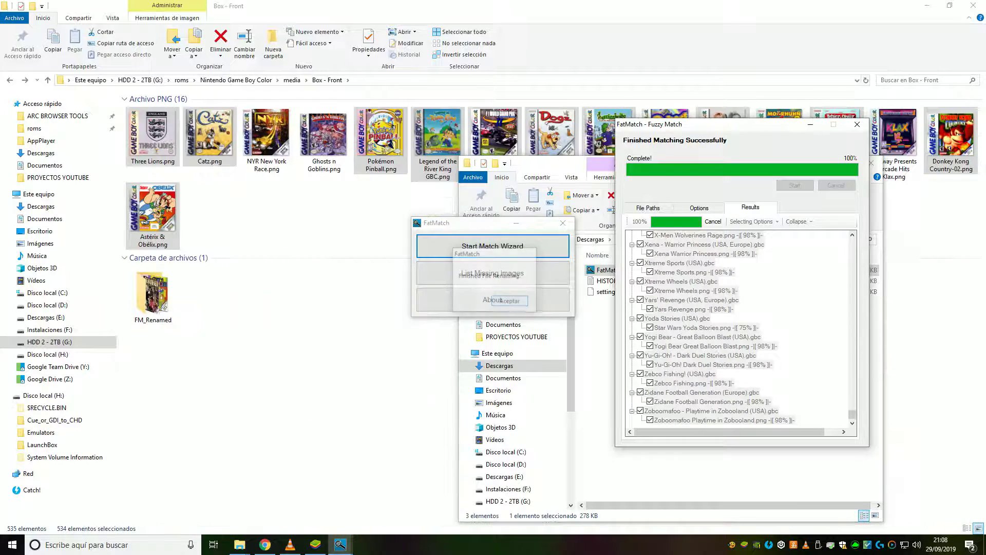
- Remove the grouping from the files in the Box - Front folder and sort them by type
click(341, 237)
right_click(341, 237)
mouse_move(411, 267)
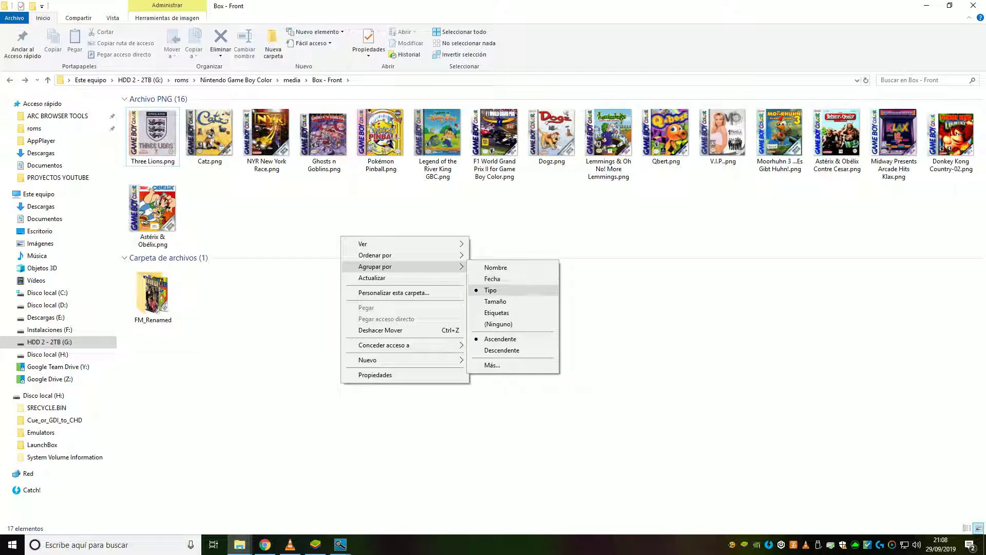
click(493, 290)
right_click(281, 142)
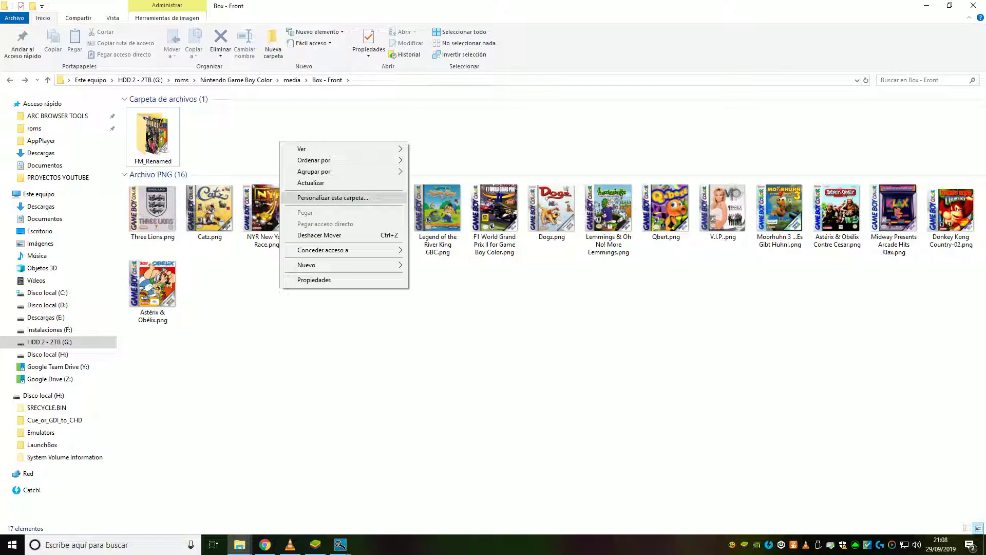
mouse_move(359, 171)
click(437, 230)
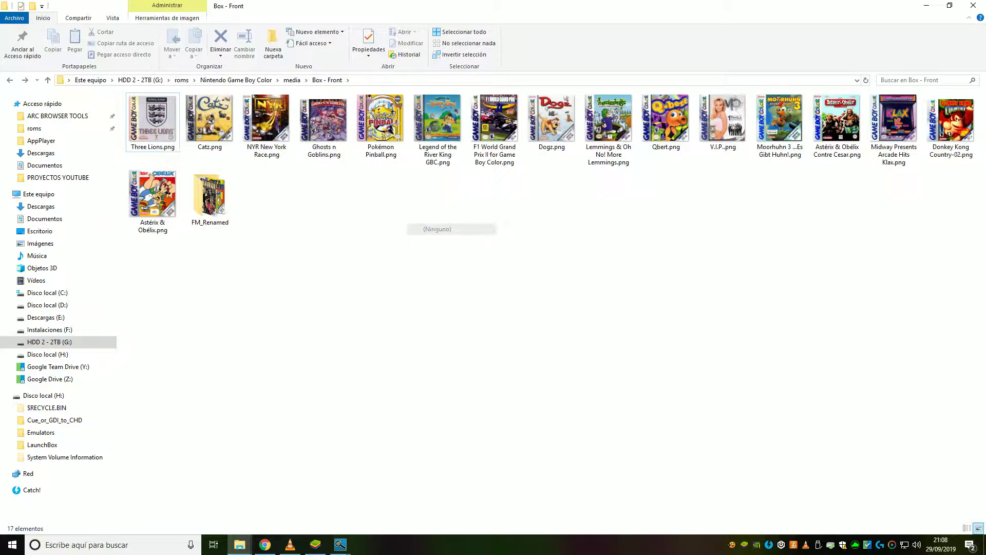
right_click(372, 231)
mouse_move(406, 251)
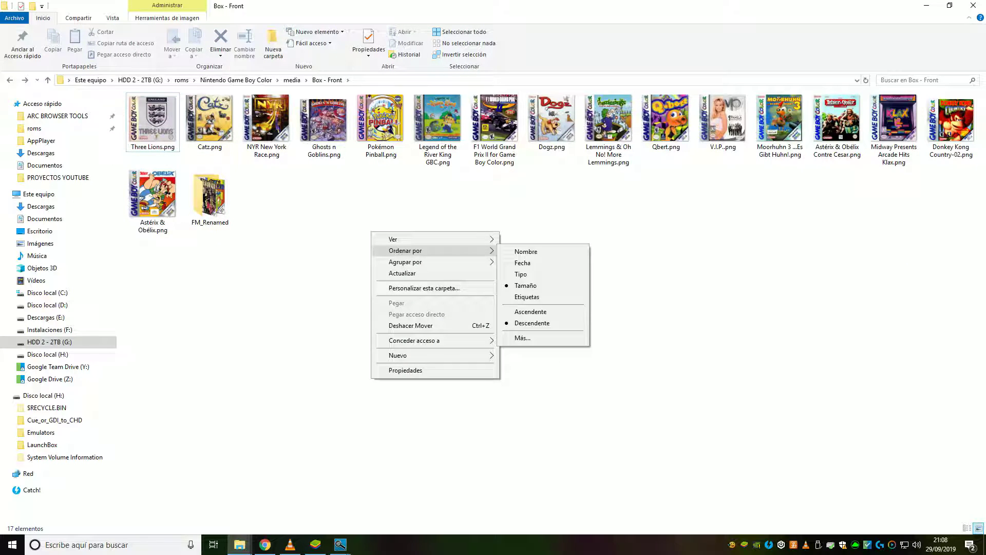
click(521, 274)
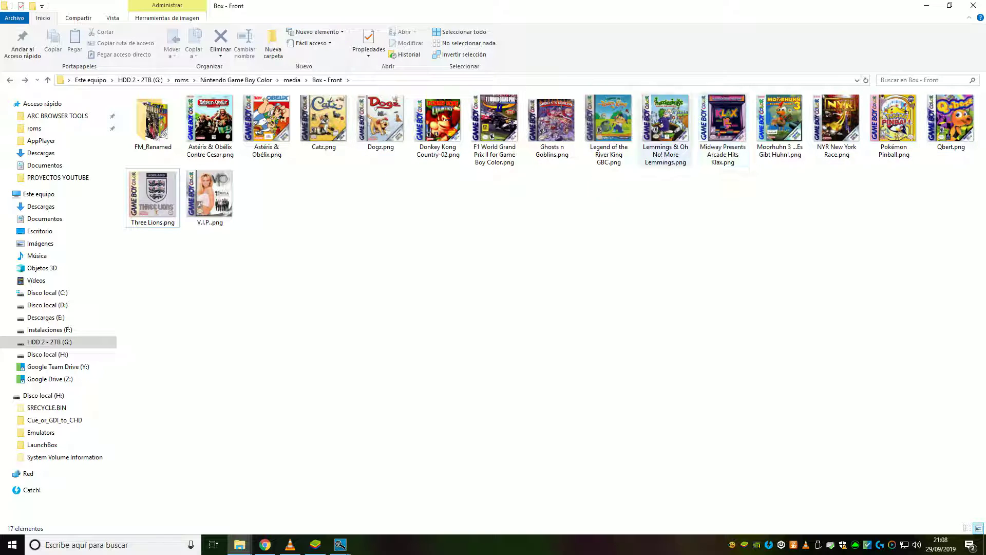
- Return to FatMatch, lower the accuracy threshold to 55 % and rerun the match on the remaining covers
click(340, 545)
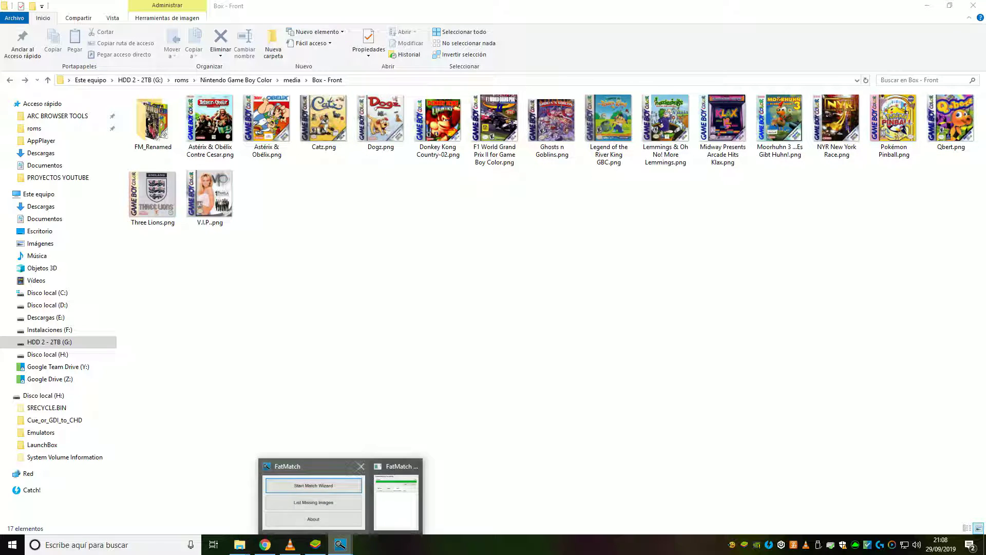
click(398, 495)
click(698, 208)
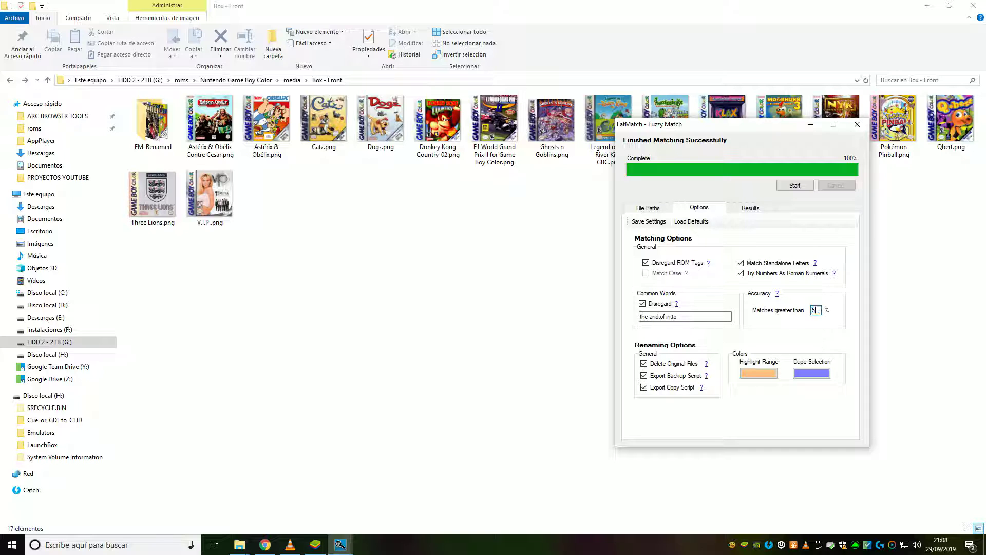
click(795, 185)
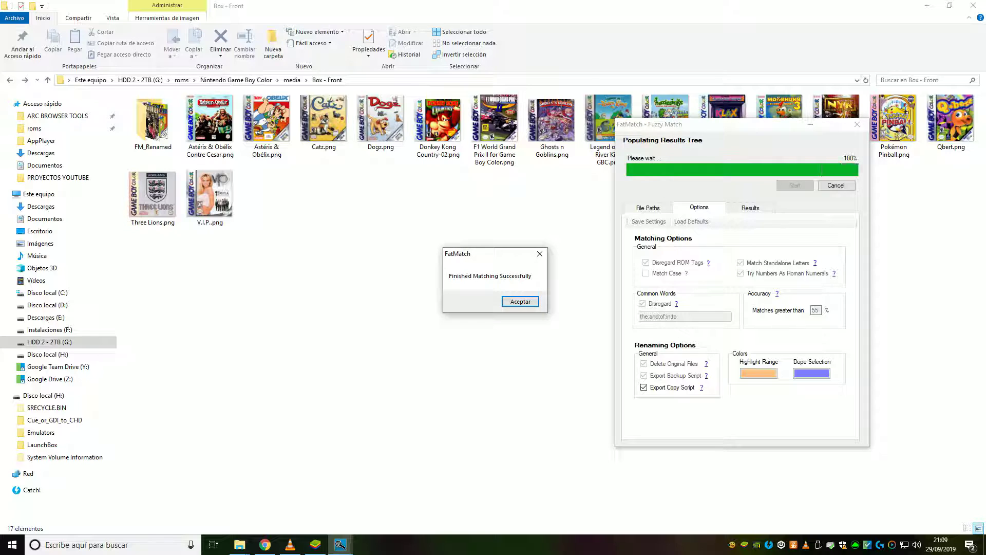
click(520, 301)
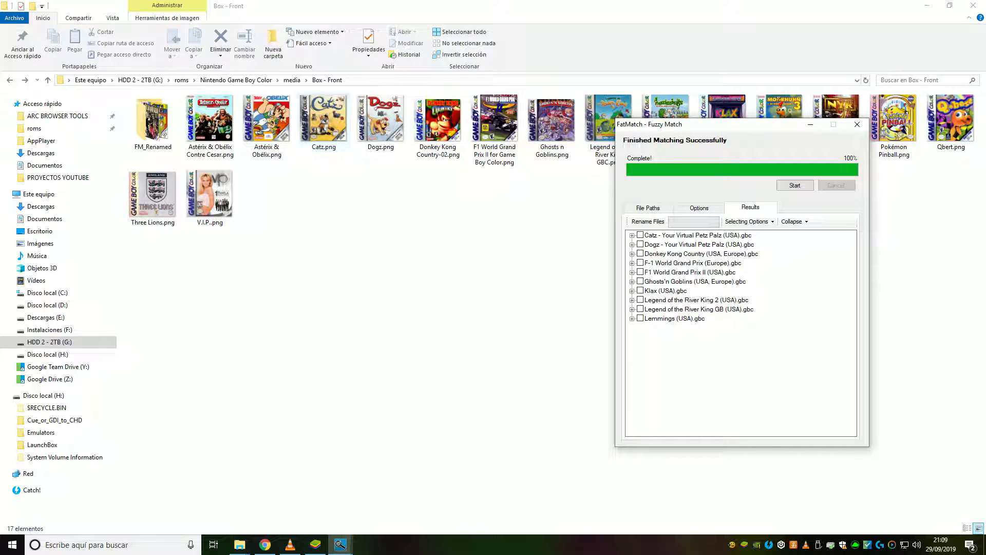
- Examine the covers proposed for the Catz and Dogz ROMs in the new match results
click(632, 236)
click(632, 236)
click(632, 244)
click(632, 244)
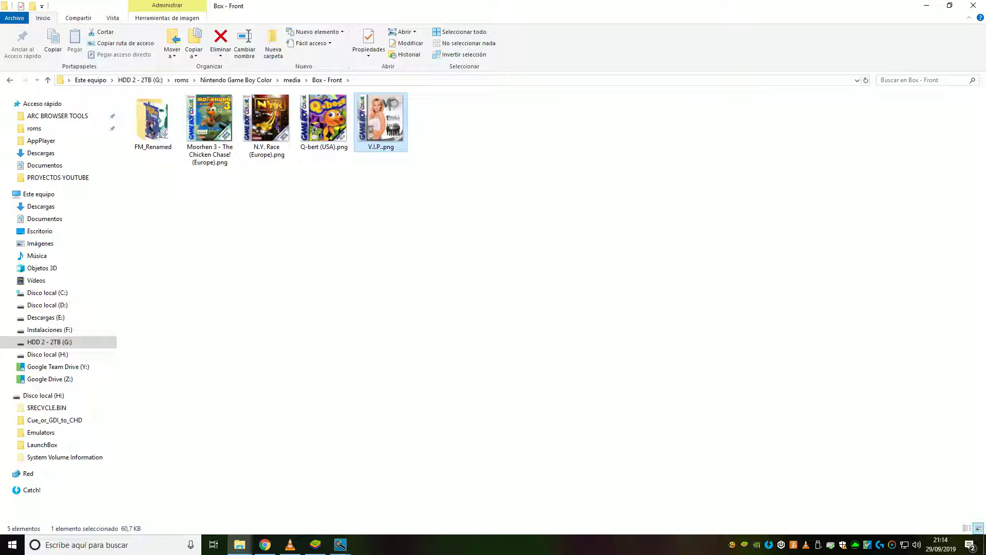
- Rename V.I.P..png in the Box - Front folder as VIP (USA, Europe).png
click(381, 148)
right_click(381, 149)
click(405, 193)
click(405, 193)
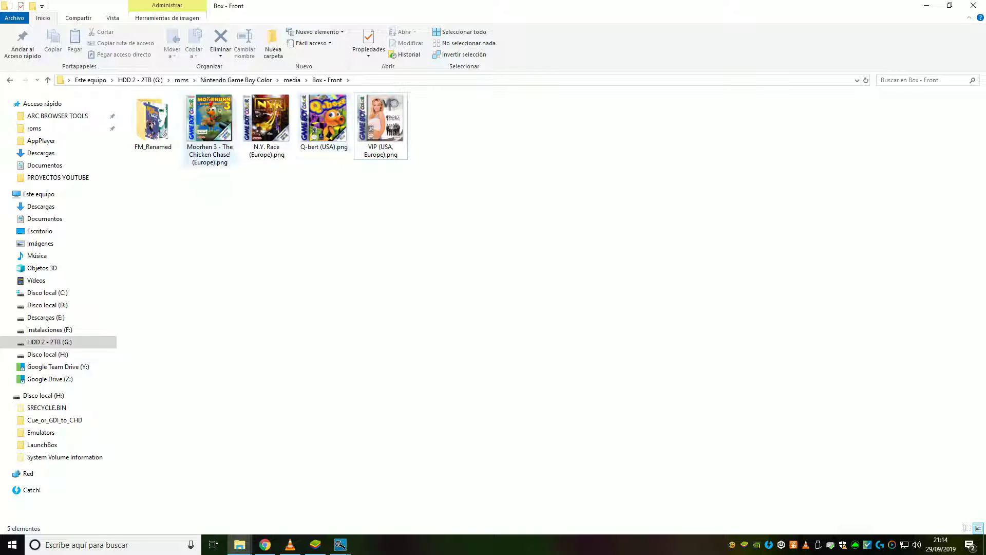
- Open the FM_Renamed folder and delete the _CopyScript.bat and _ReverseRename.bat files
double_click(152, 119)
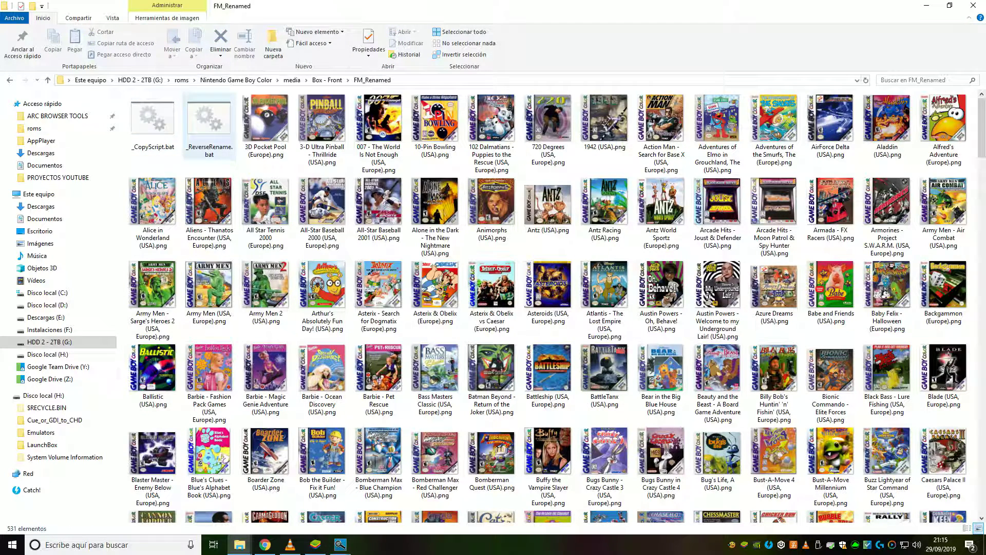
drag(221, 166, 140, 123)
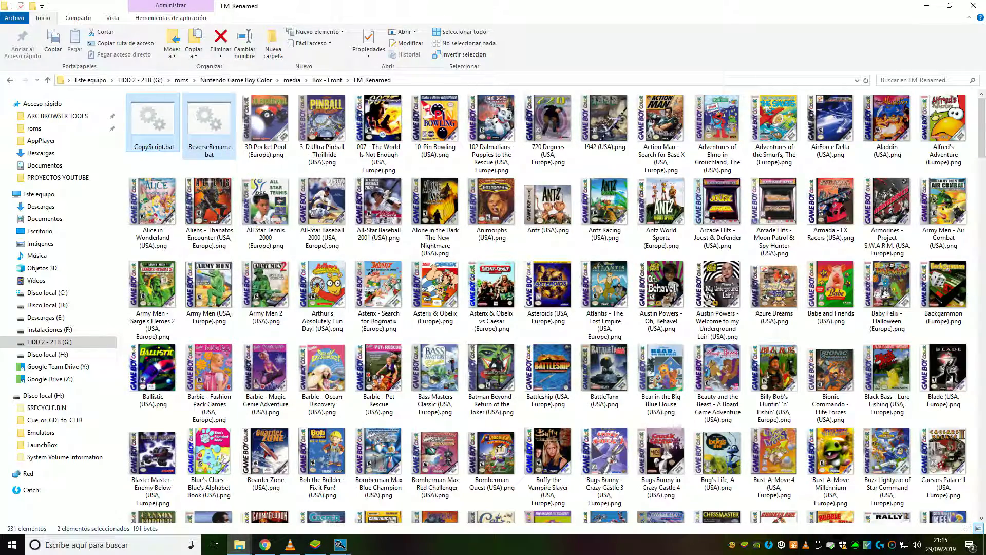
key(Delete)
key(Return)
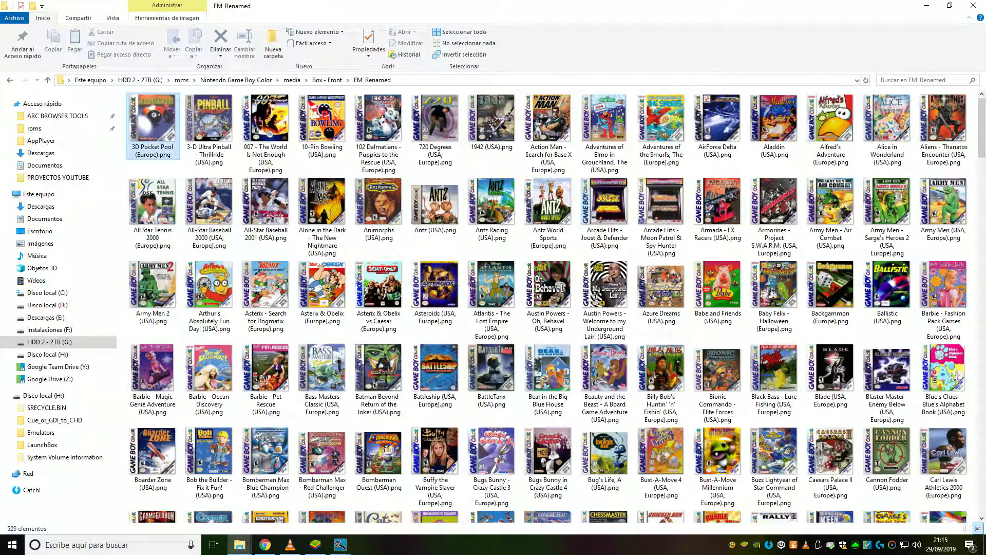
- Move all the renamed covers from FM_Renamed into the parent Box - Front folder
key(shift+End)
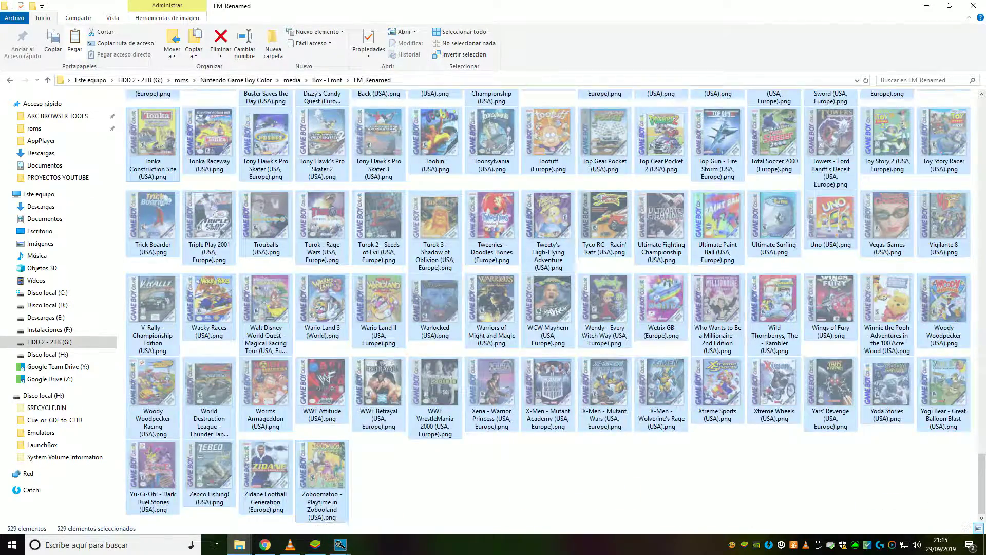
key(alt+Left)
key(Escape)
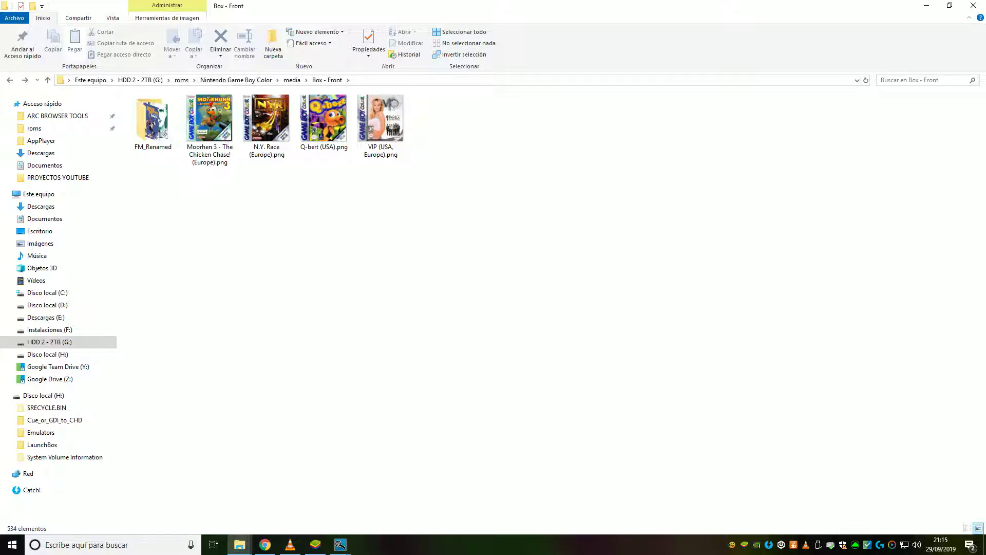
scroll(266, 293, up, 12)
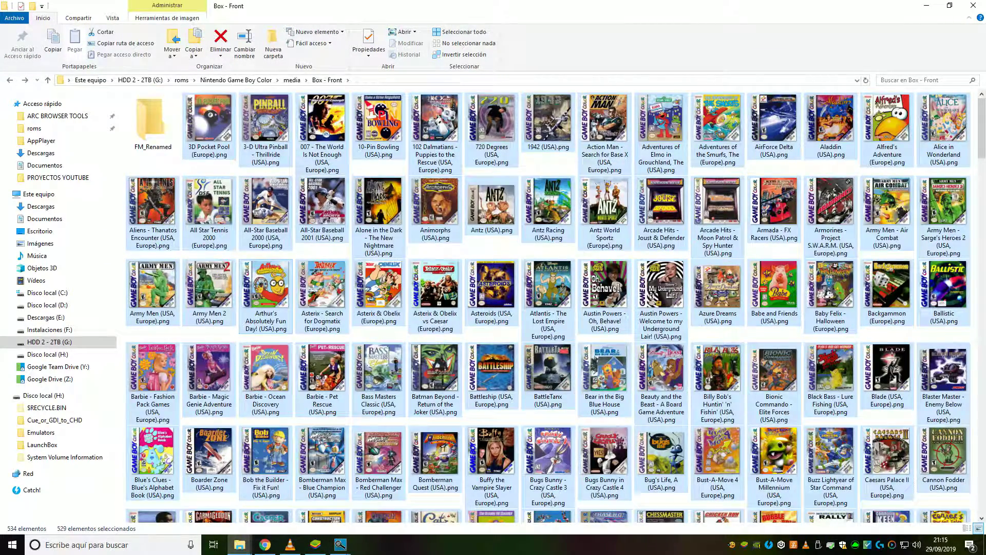
- Delete the emptied FM_Renamed folder from Box - Front
click(152, 122)
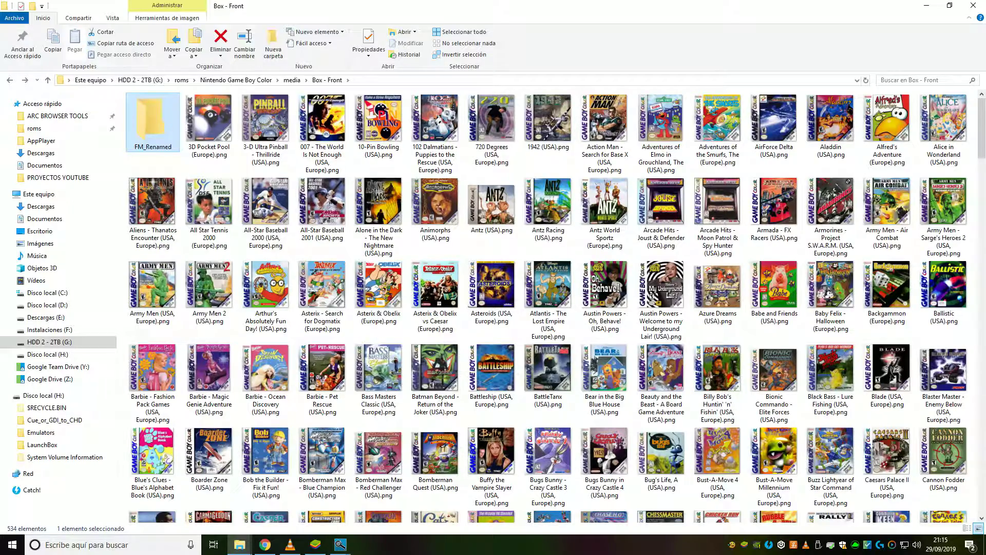
key(Delete)
key(Return)
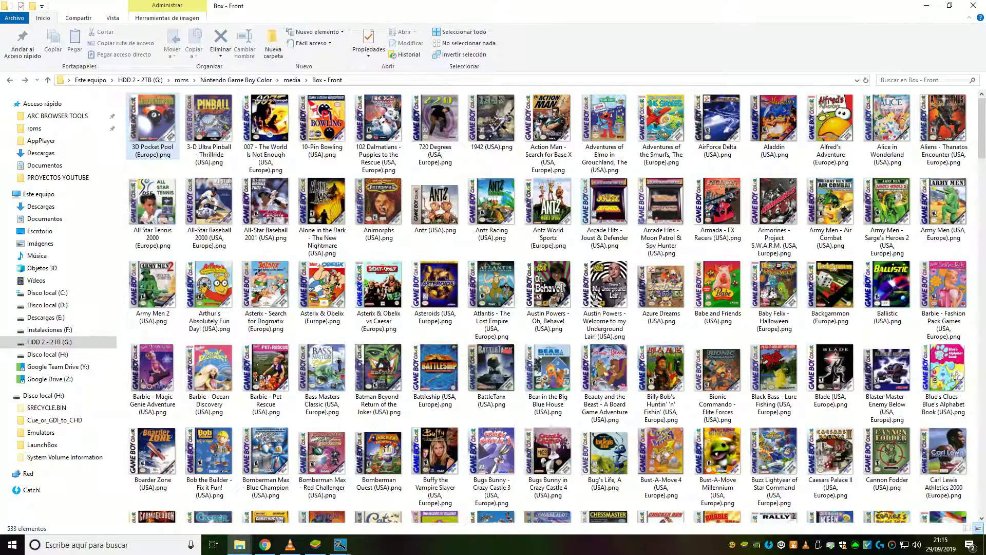
- Go up to the media folder and check the properties of the Box - Front folder
key(BackSpace)
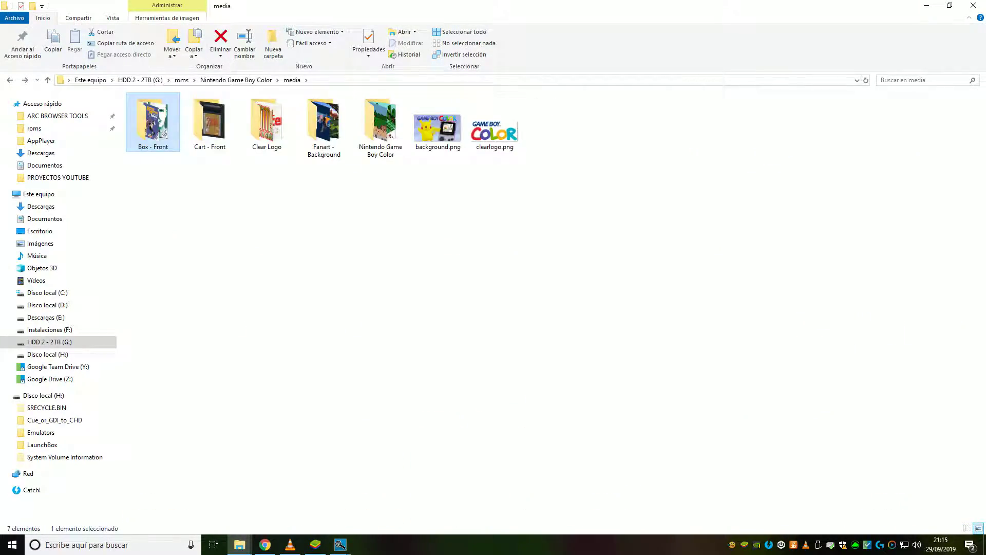
right_click(154, 140)
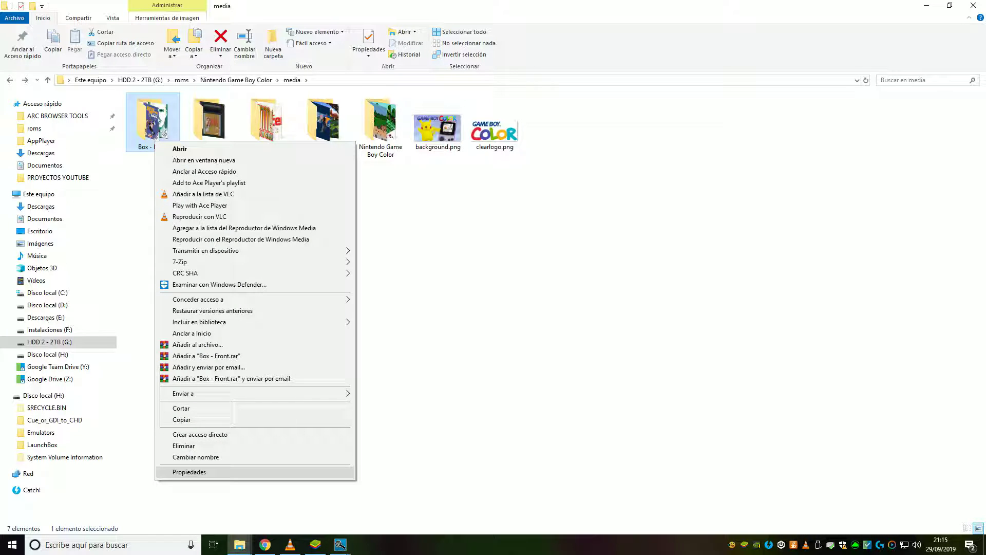
click(178, 473)
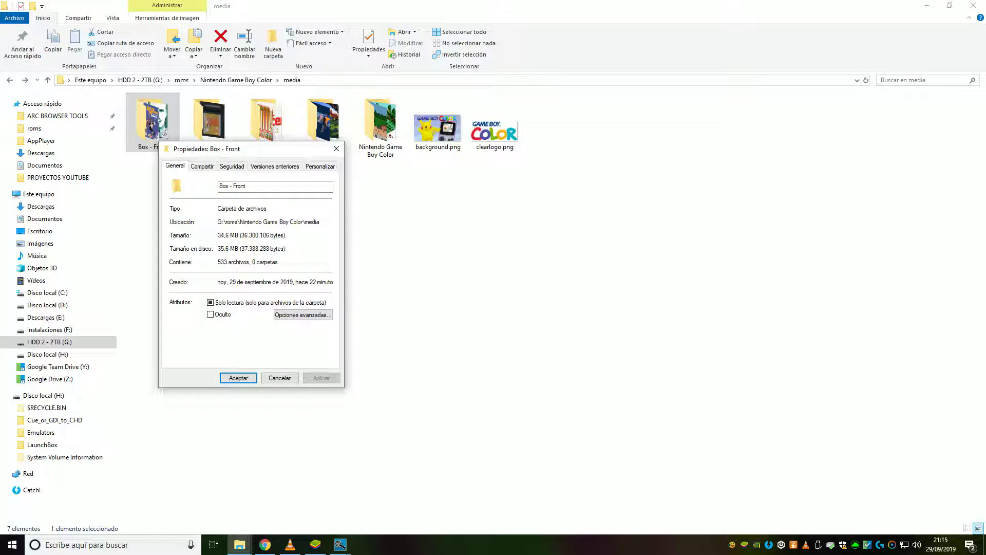
click(336, 149)
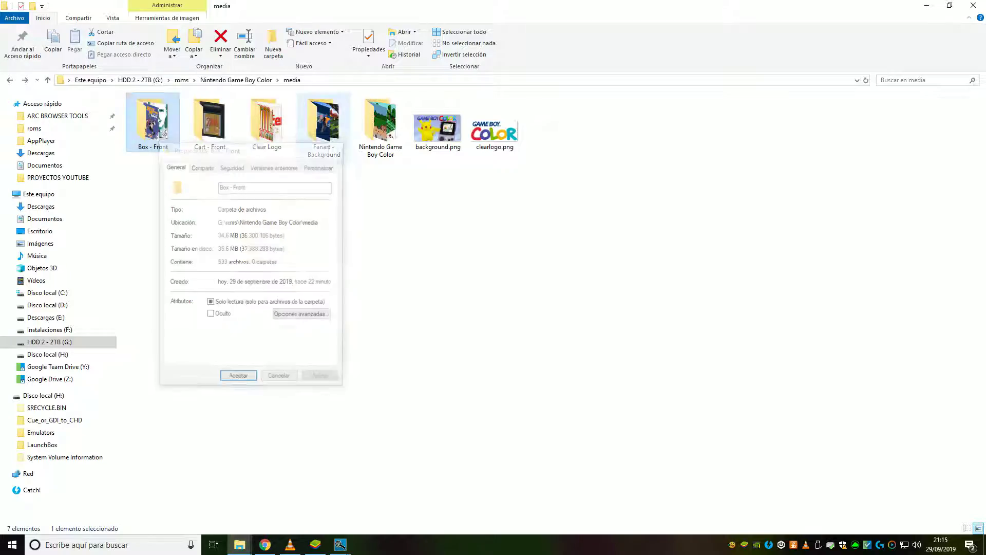
- Open the Box - Front folder, sort the covers by size and look through them
key(Return)
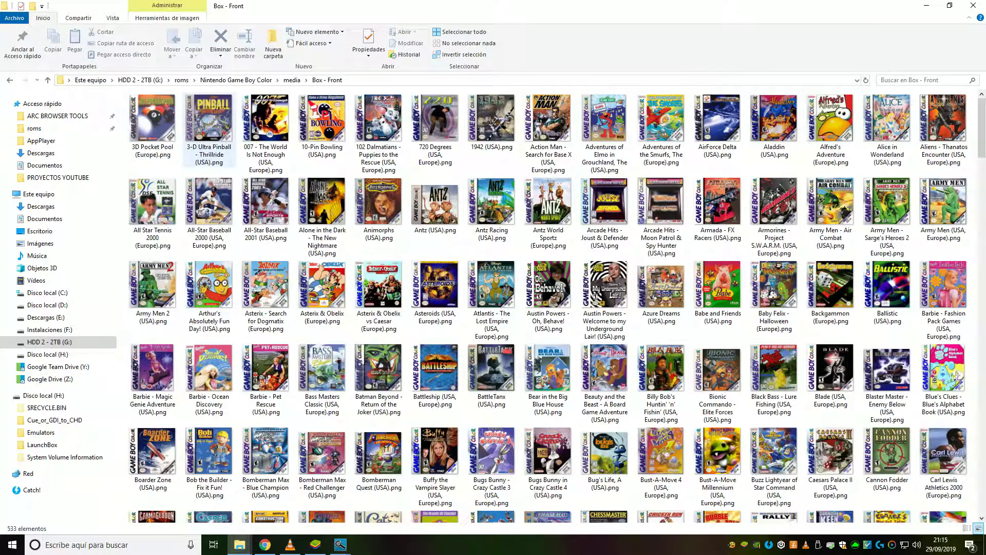
right_click(165, 172)
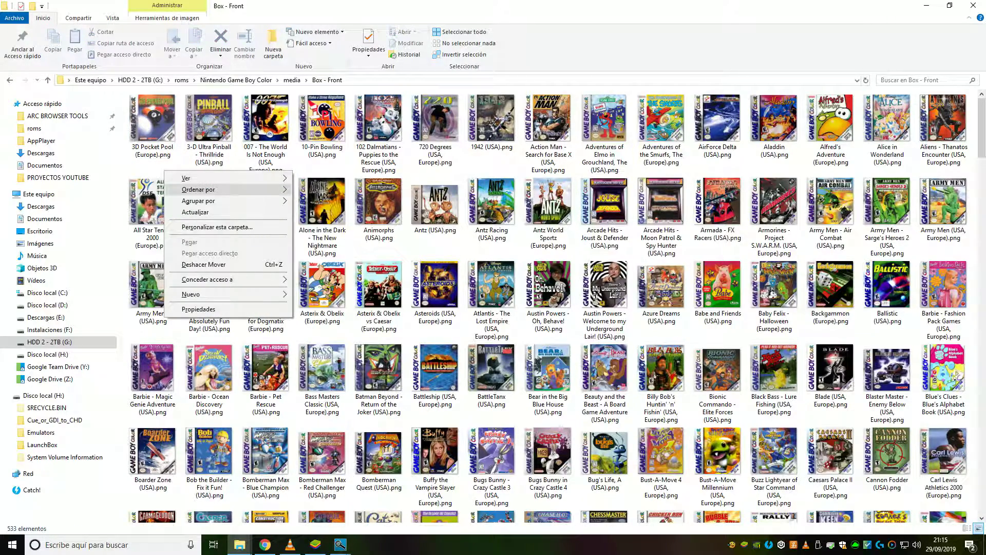
mouse_move(216, 190)
click(318, 224)
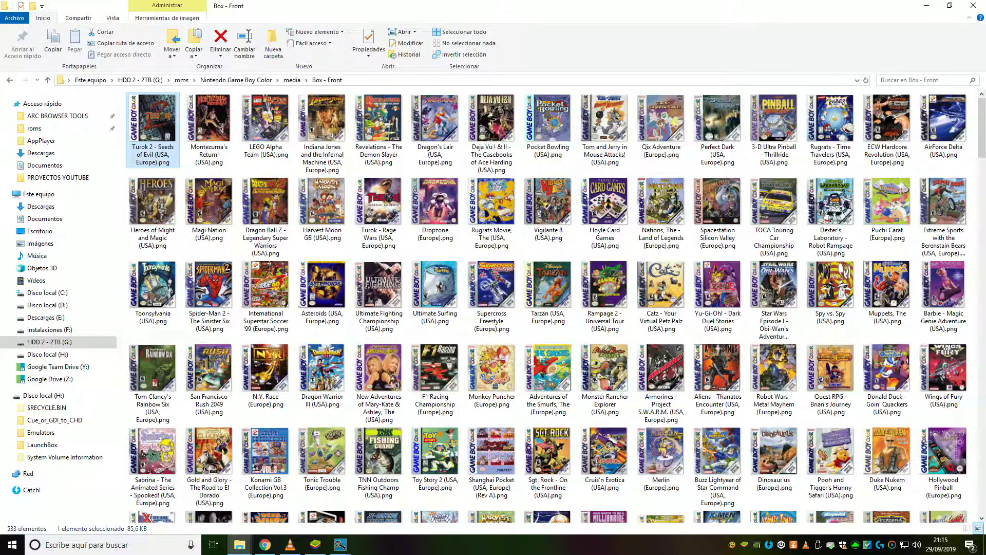
key(End)
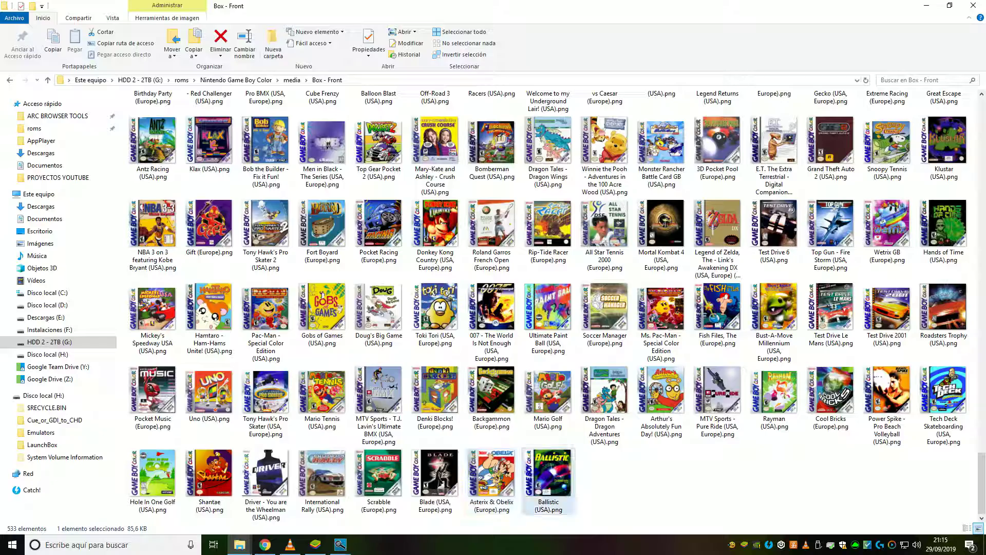
scroll(552, 303, up, 20)
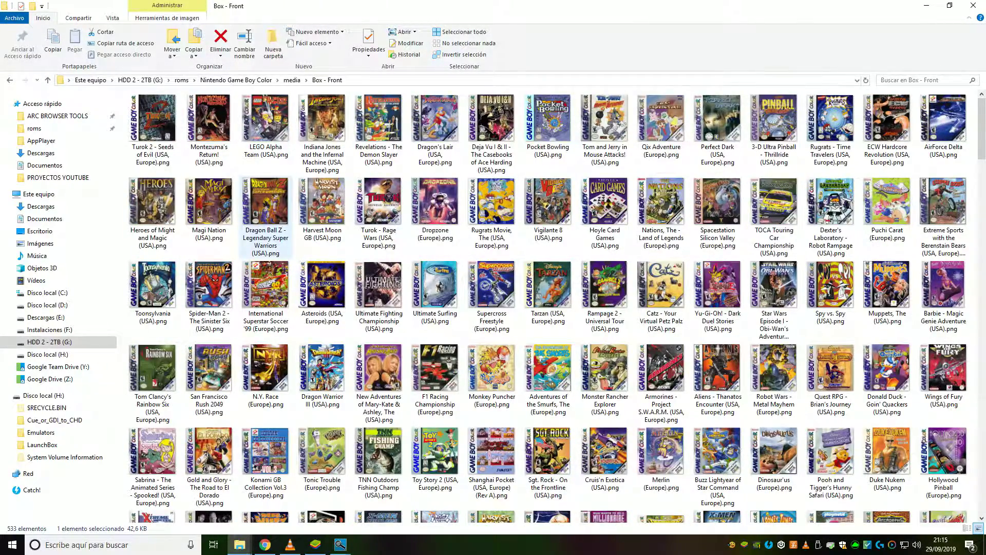
key(Home)
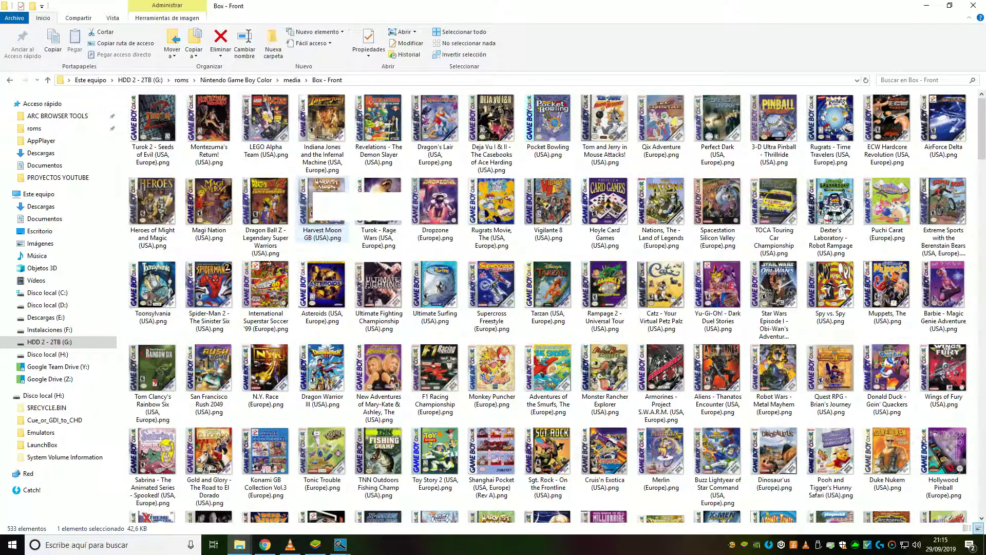
- Go back to the media folder and rename the Box - Front folder as box
key(alt+Left)
key(F2)
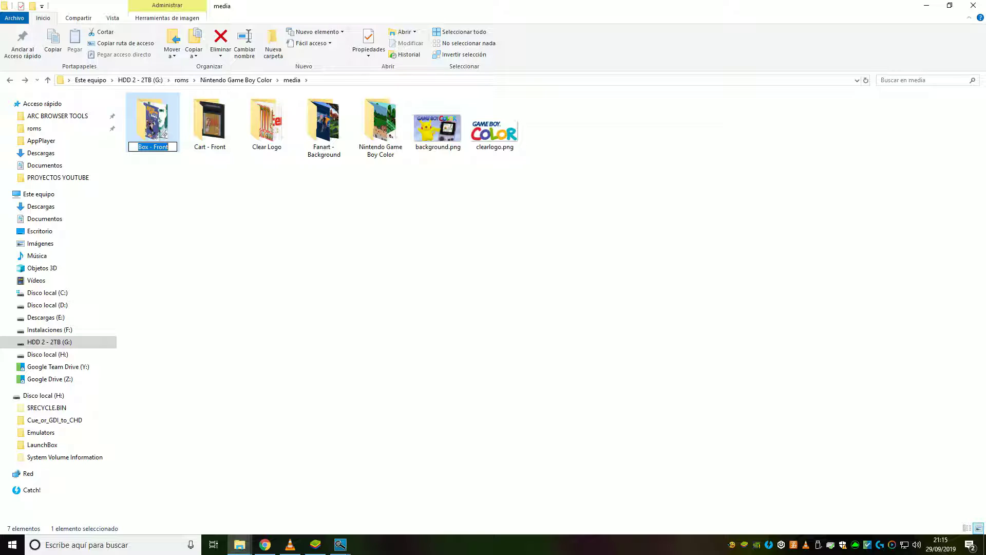
text(box)
key(Return)
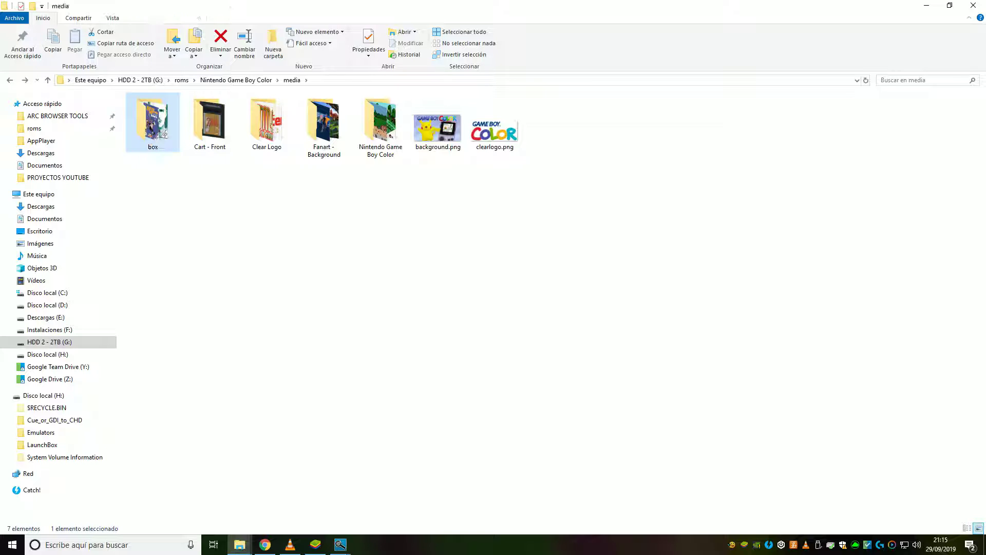